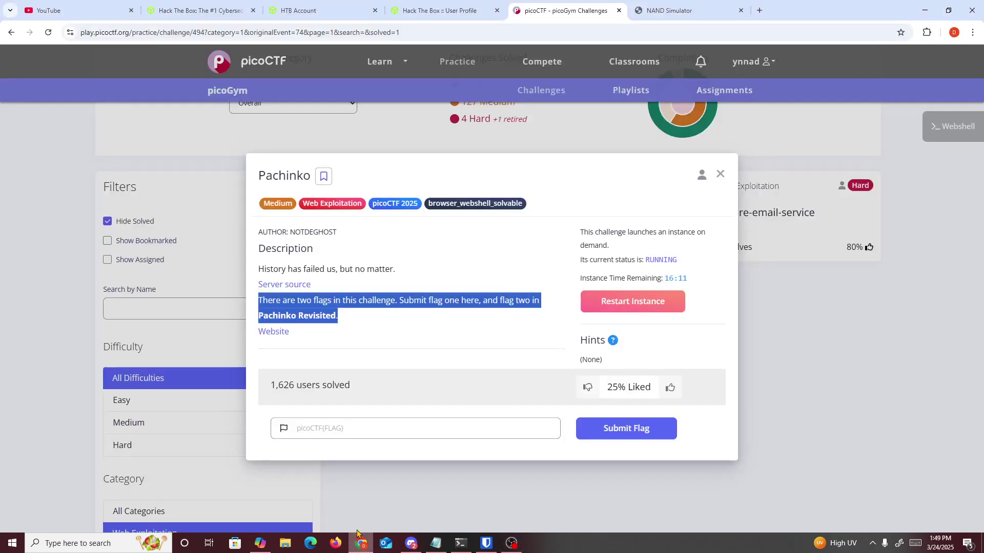
# - Read the Pachinko challenge description, highlighting the lines about history and the two flags
pyautogui.click(494, 248)
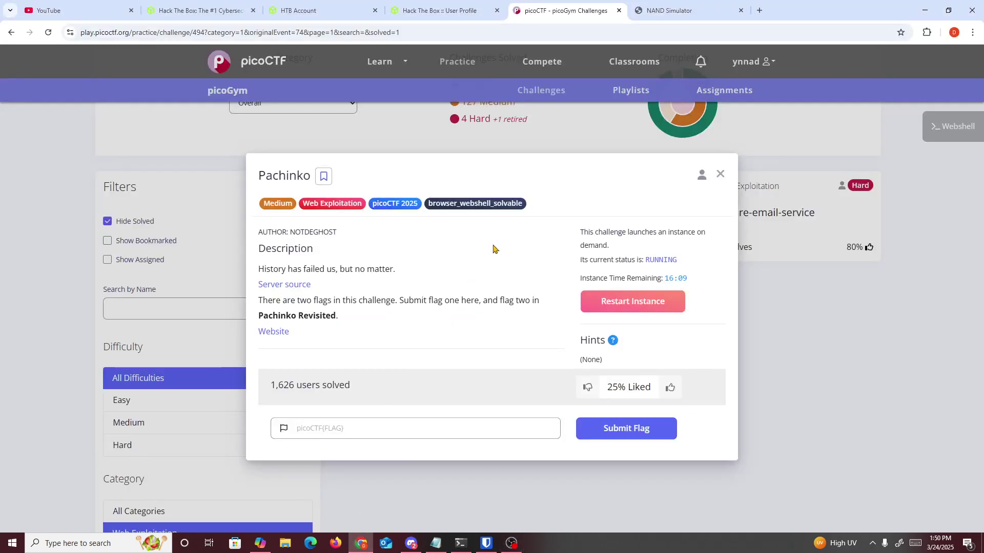
pyautogui.doubleClick(471, 256)
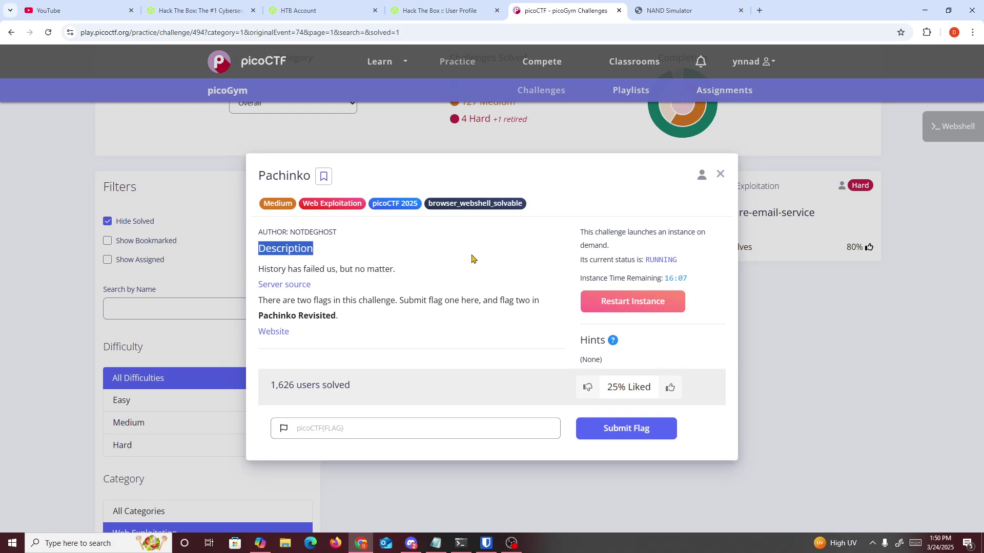
pyautogui.click(471, 257)
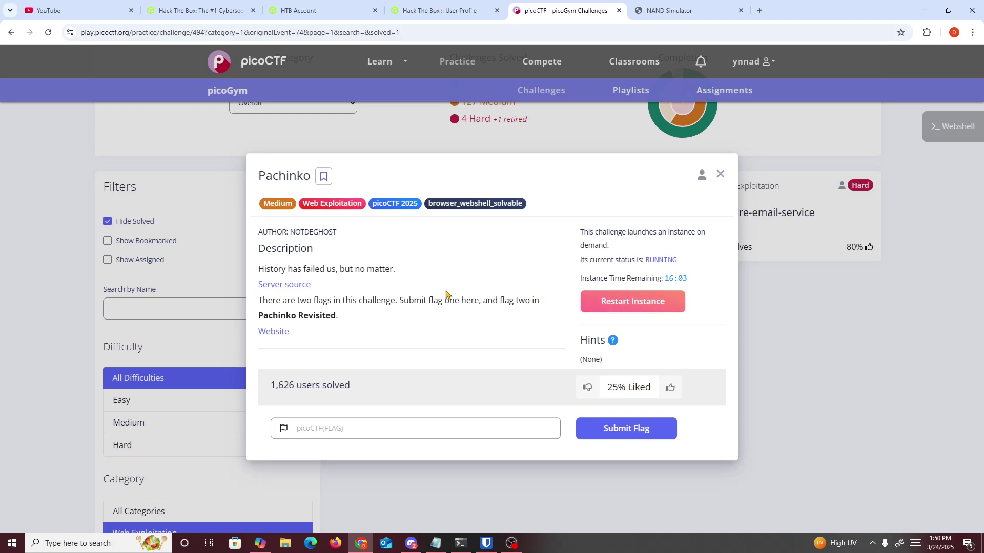
pyautogui.tripleClick(326, 271)
pyautogui.tripleClick(331, 304)
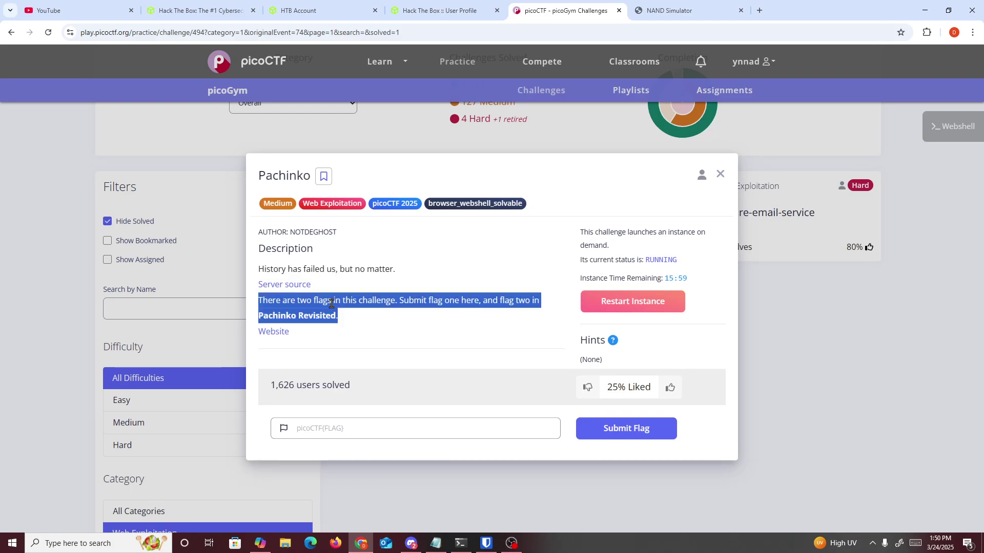
pyautogui.doubleClick(337, 300)
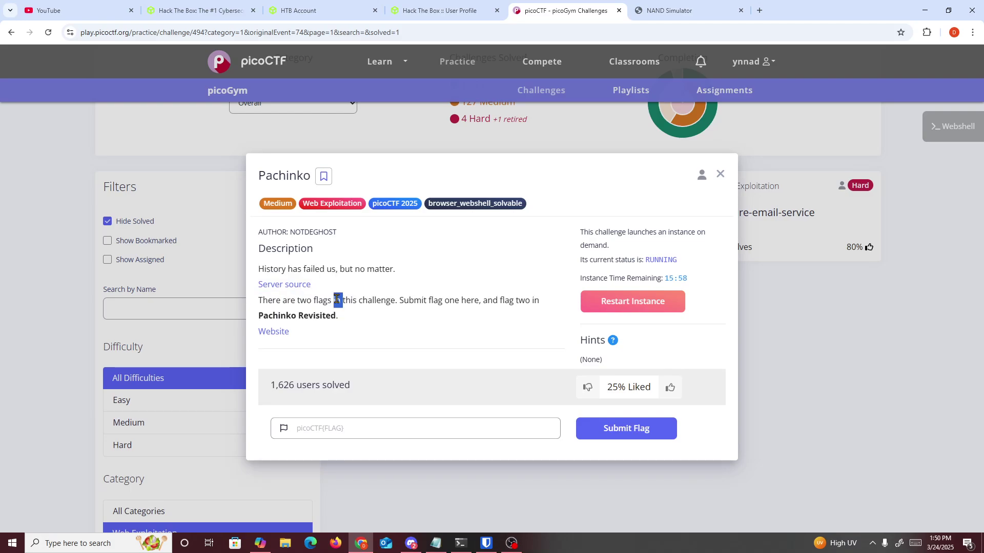
pyautogui.tripleClick(303, 315)
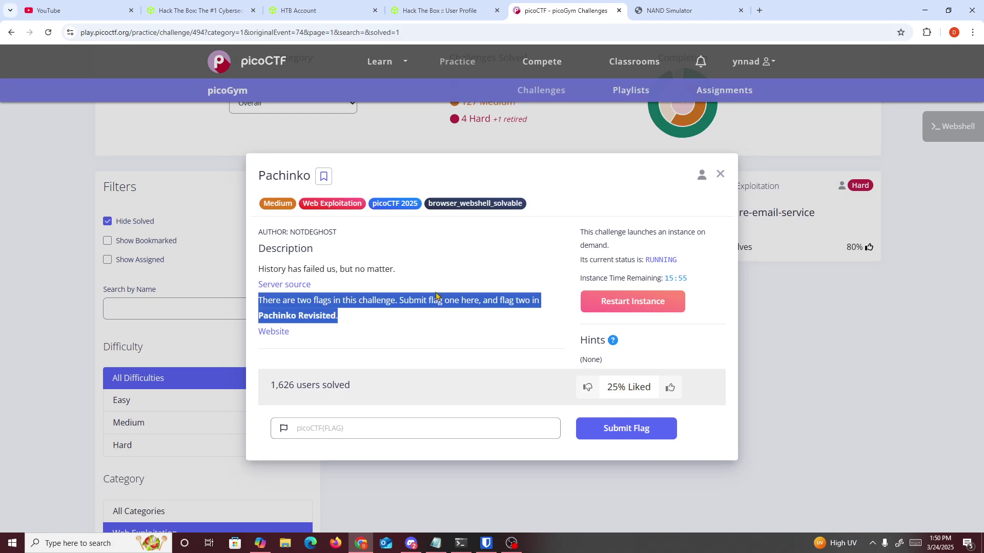
pyautogui.tripleClick(395, 281)
pyautogui.click(397, 281)
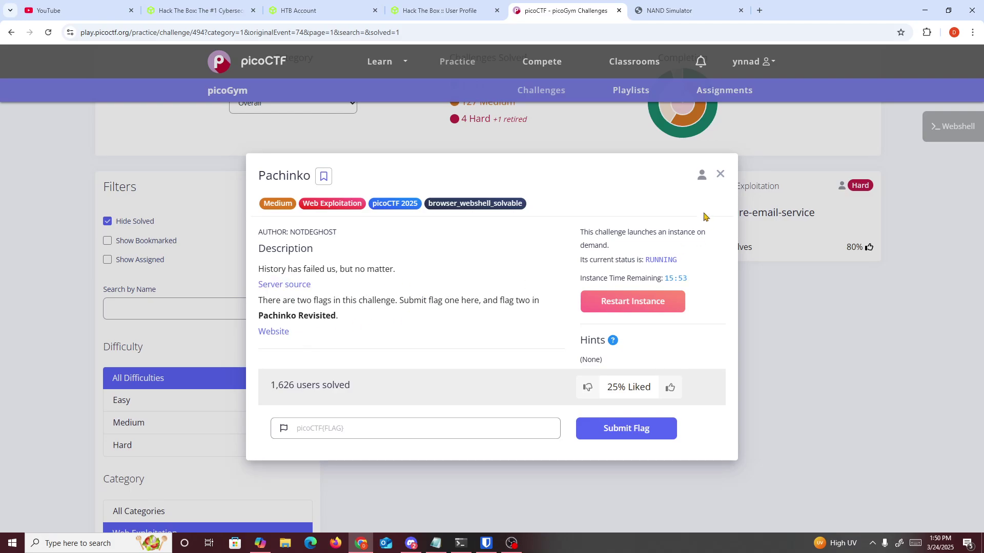
# - Search Google for the 'NAND Simulator' title, then narrow the query to just 'NAND'
pyautogui.click(668, 10)
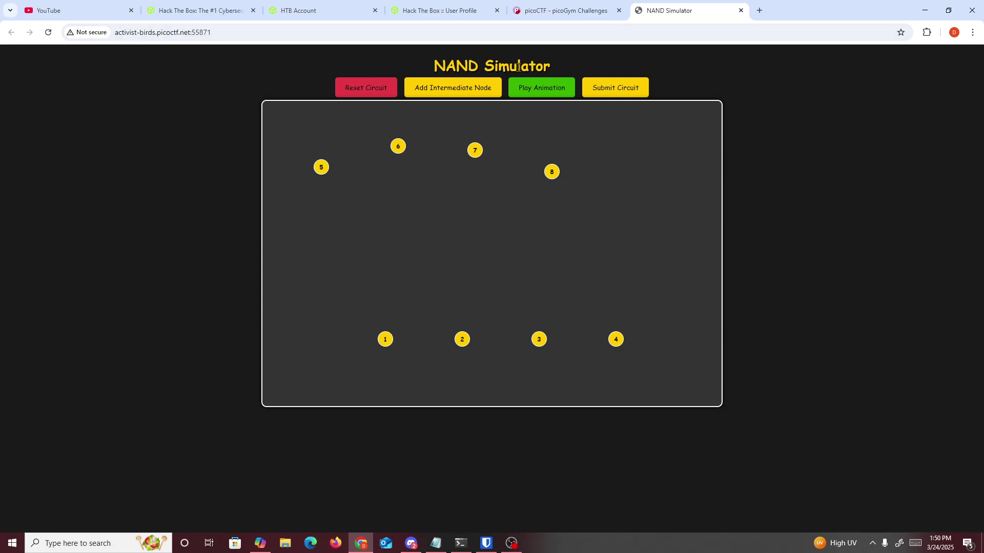
pyautogui.tripleClick(477, 66)
pyautogui.rightClick(476, 67)
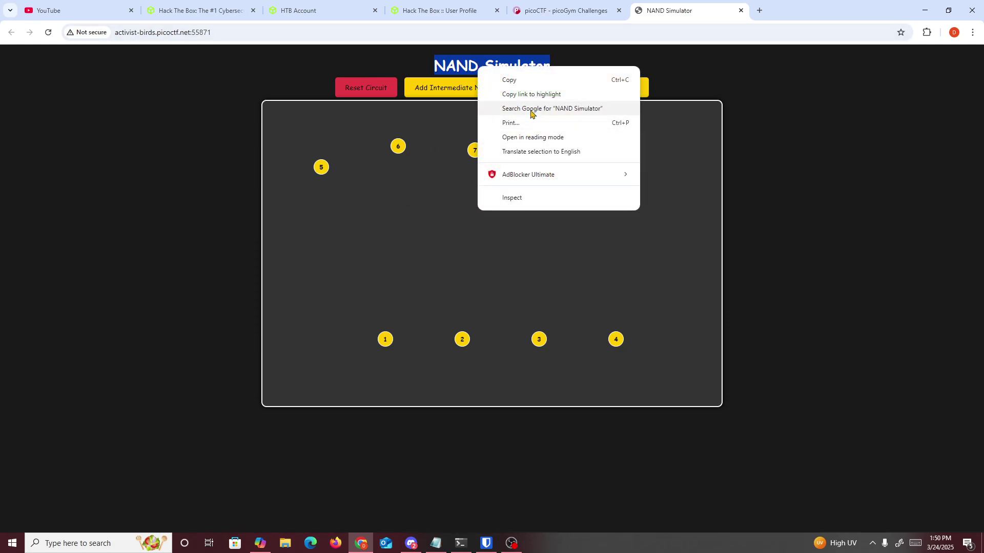
pyautogui.click(530, 108)
pyautogui.click(161, 73)
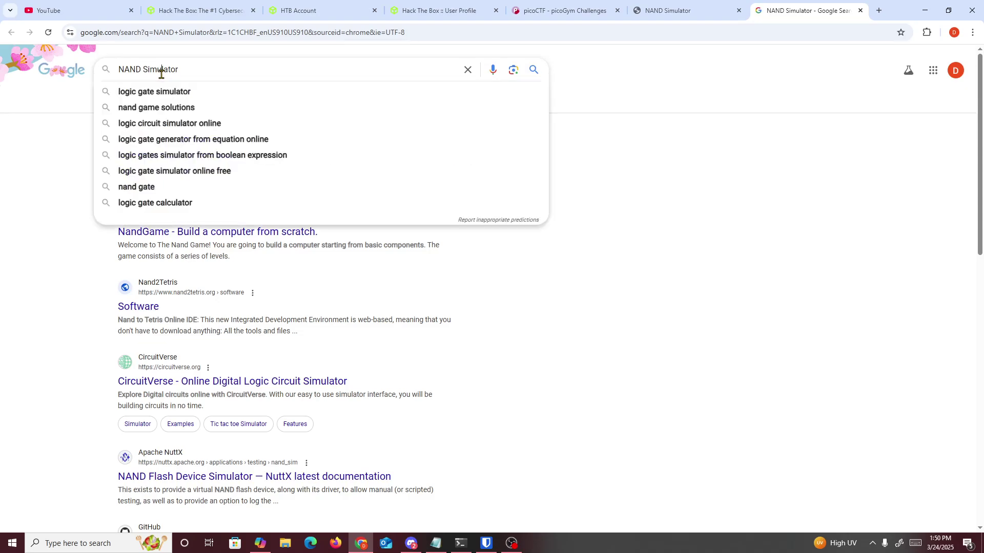
pyautogui.press('Return')
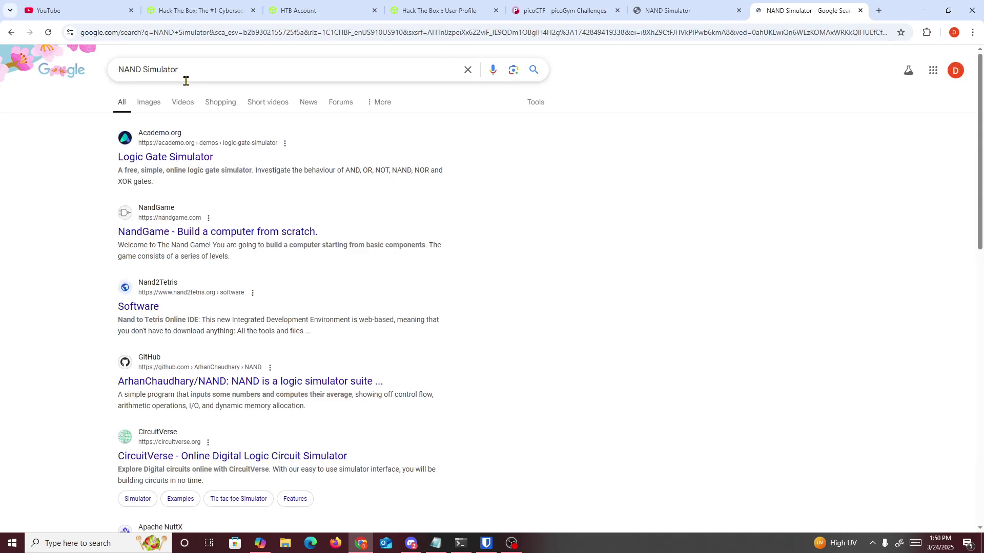
pyautogui.doubleClick(175, 73)
pyautogui.press('BackSpace')
pyautogui.press('Return')
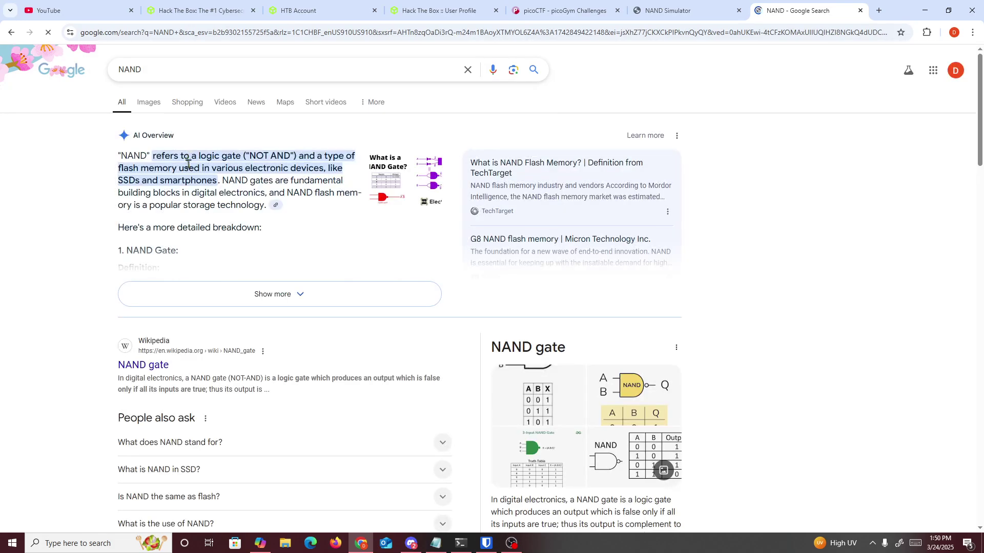
# - Expand the AI Overview on NAND gates, then switch to NAND image results
pyautogui.click(251, 291)
pyautogui.scroll(-4, 248, 292)
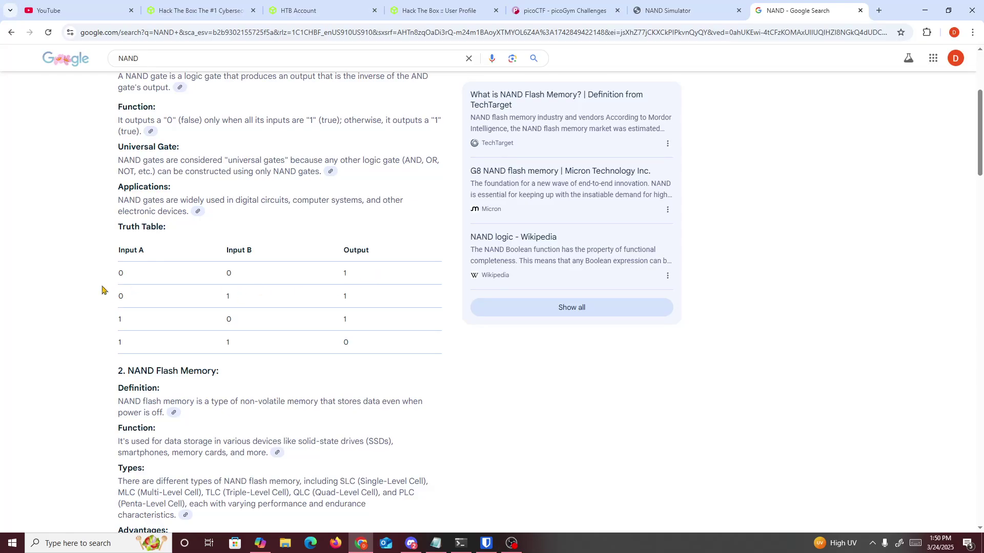
pyautogui.scroll(-3, 193, 317)
pyautogui.scroll(7, 169, 205)
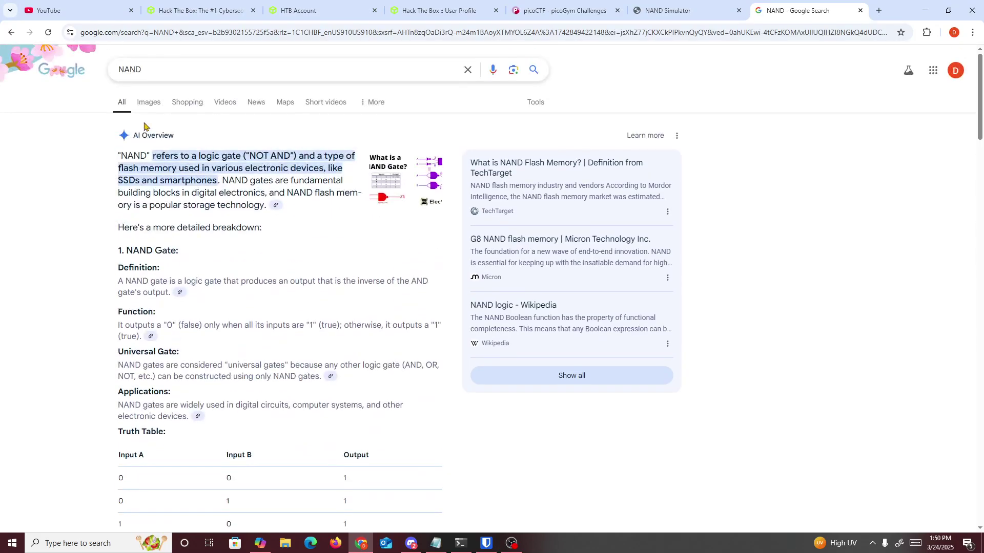
pyautogui.click(144, 108)
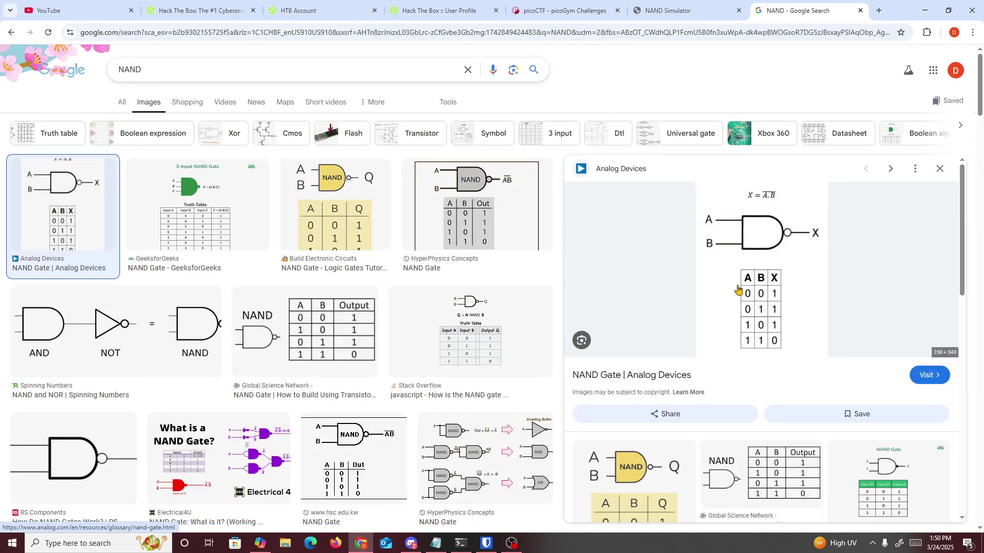
# - Glance back at the Pachinko challenge description, then return to the simulator circuit
pyautogui.click(676, 10)
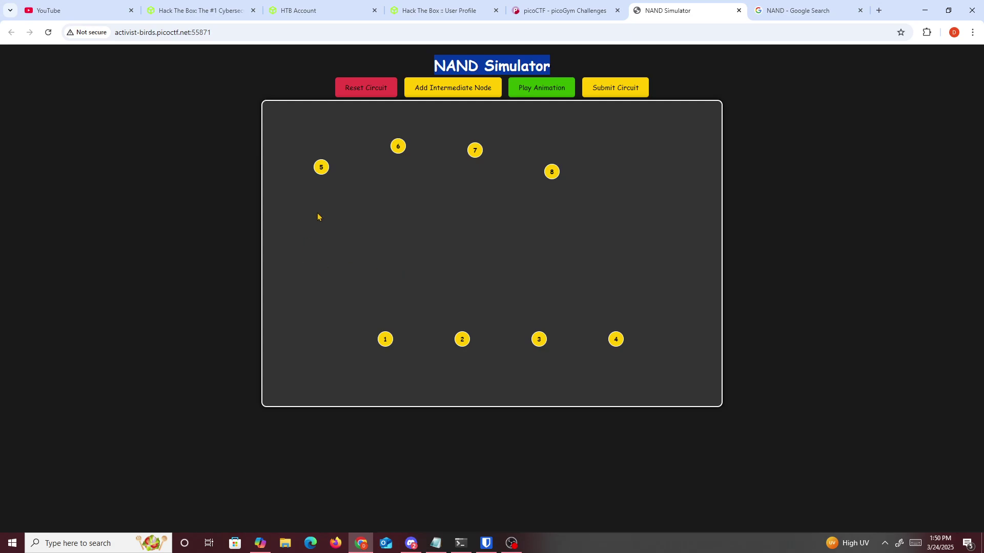
pyautogui.click(564, 9)
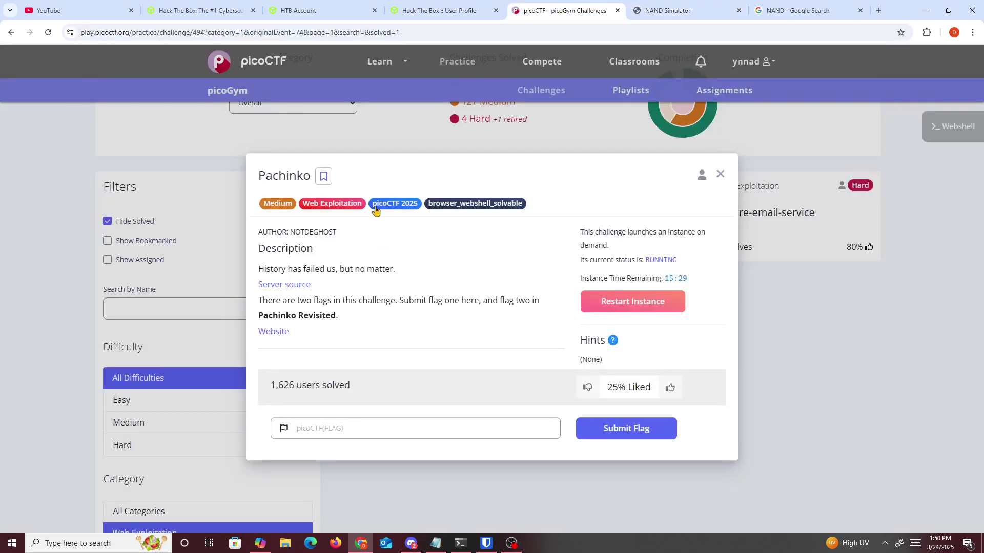
pyautogui.doubleClick(287, 176)
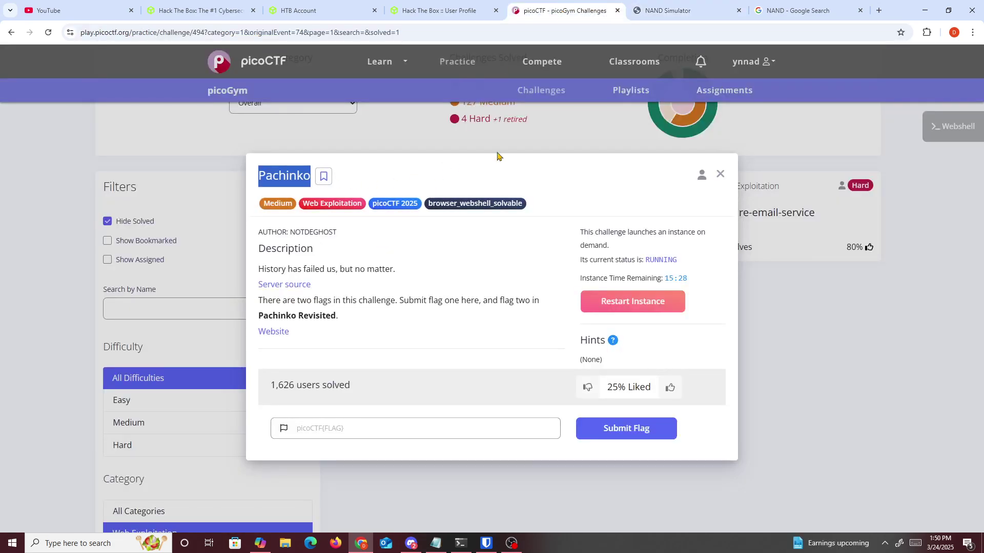
pyautogui.click(669, 14)
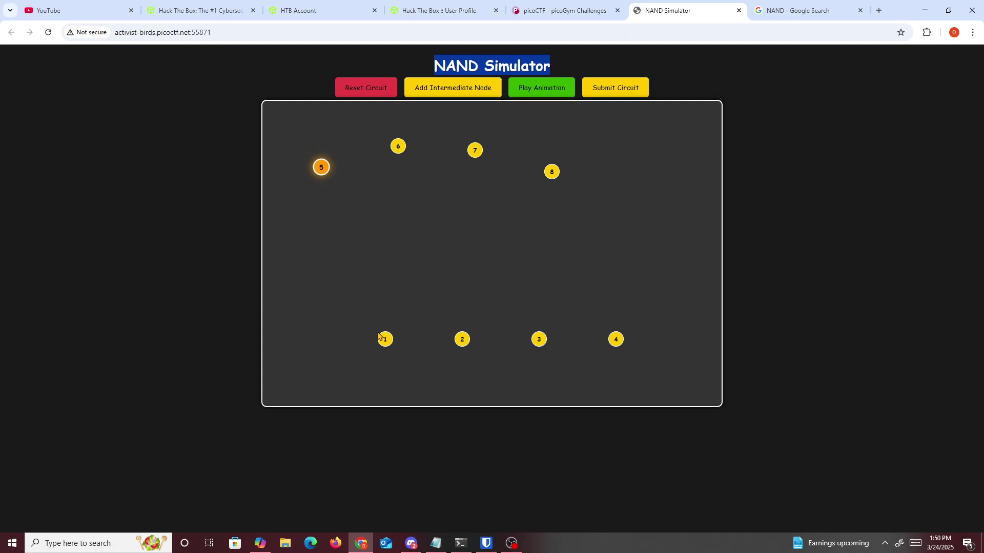
pyautogui.click(321, 167)
# - Wire node 5 to node 1, and node 6 to nodes 1 and 2
pyautogui.click(321, 167)
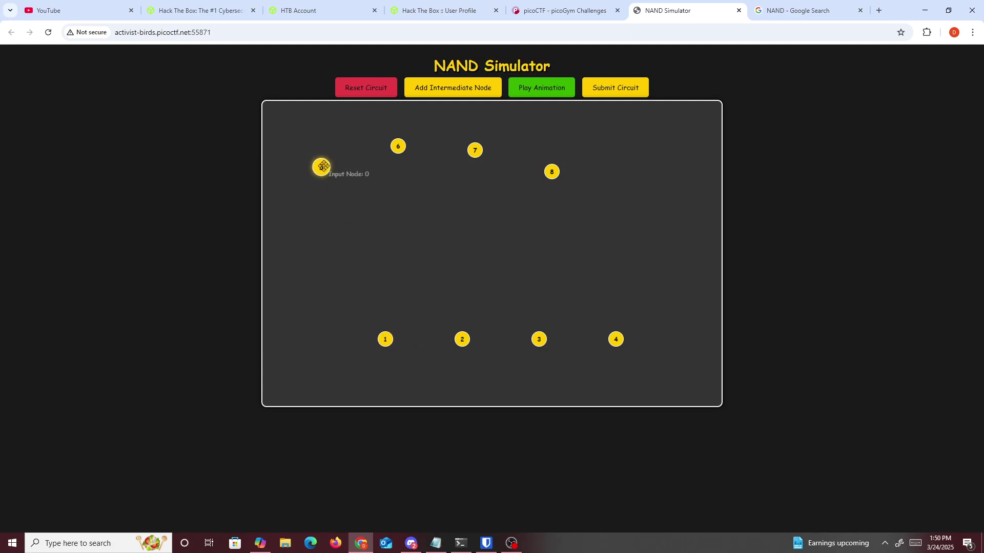
pyautogui.click(389, 339)
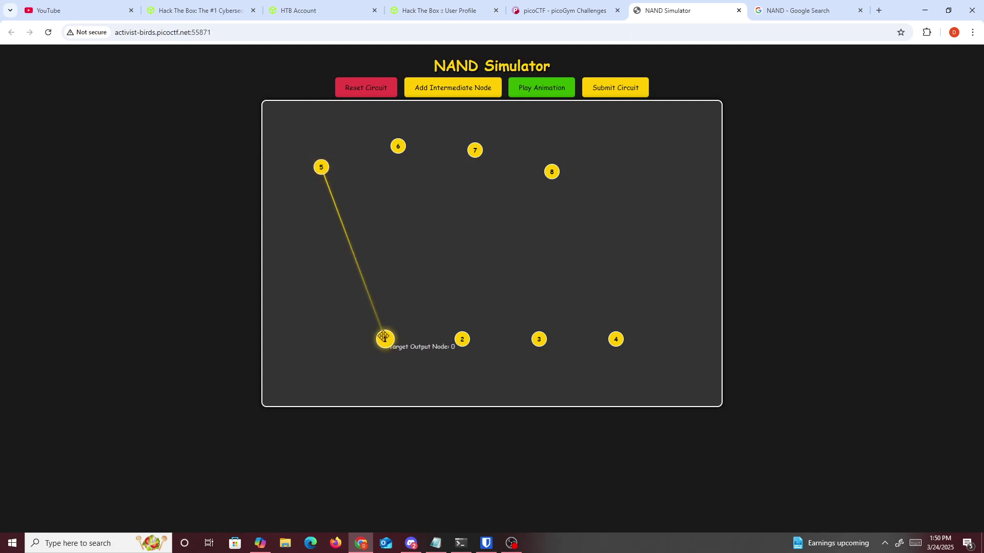
pyautogui.click(398, 146)
pyautogui.click(385, 339)
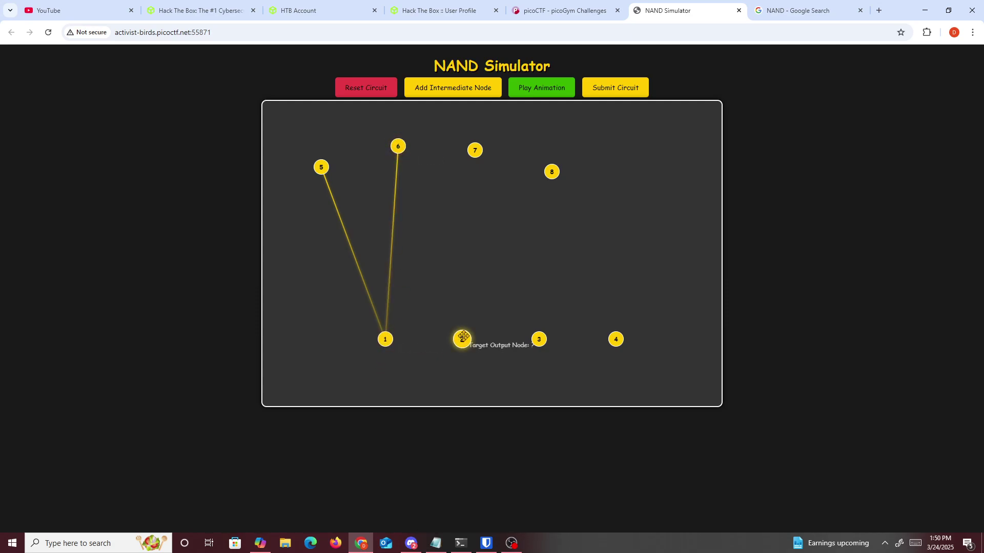
pyautogui.click(398, 146)
pyautogui.click(462, 338)
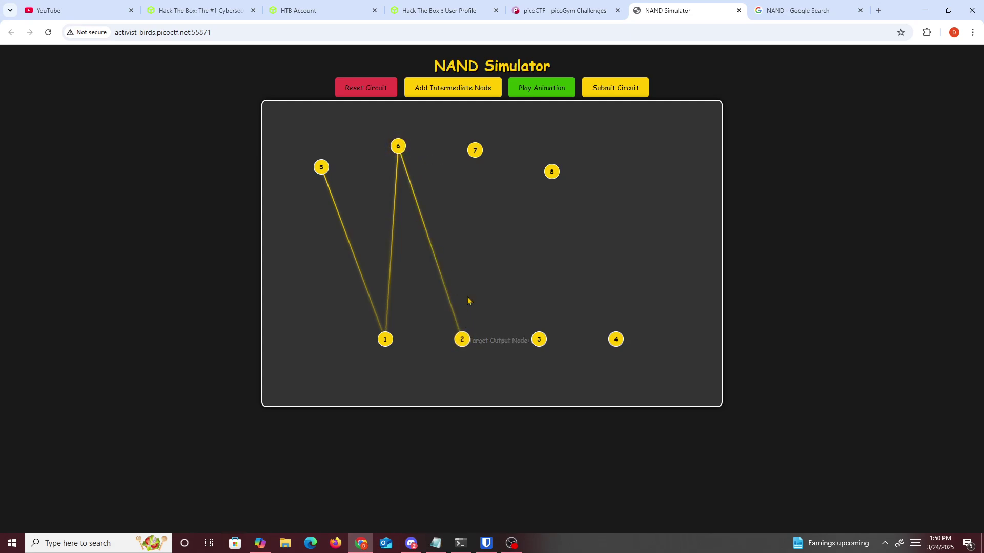
# - Wire node 7 to nodes 2 and 3, and node 8 to nodes 3 and 4
pyautogui.click(476, 150)
pyautogui.click(462, 339)
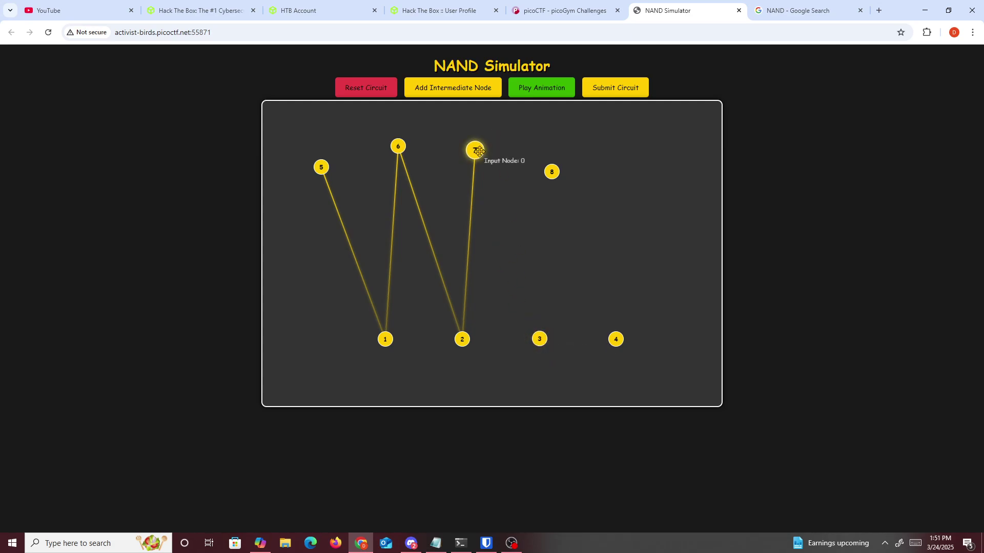
pyautogui.click(540, 337)
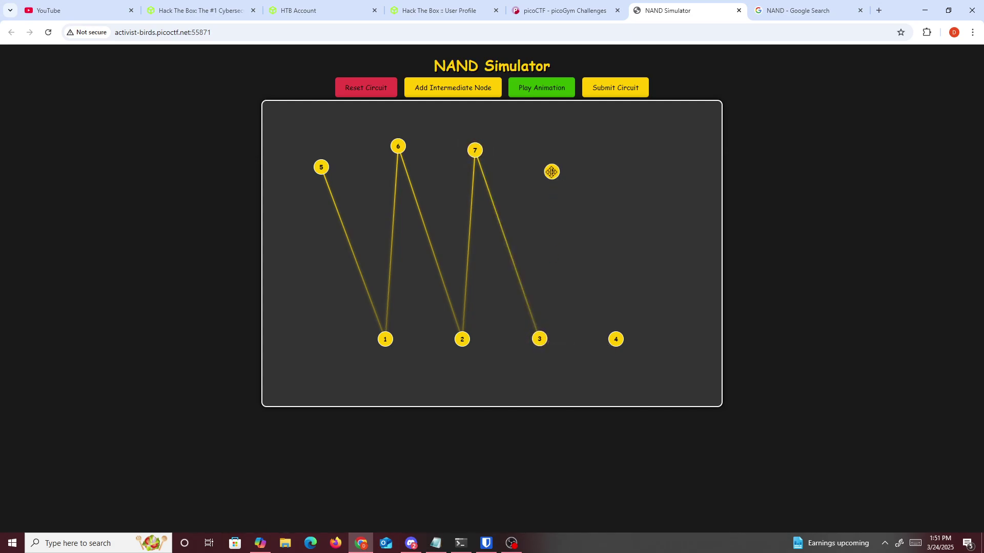
pyautogui.click(539, 338)
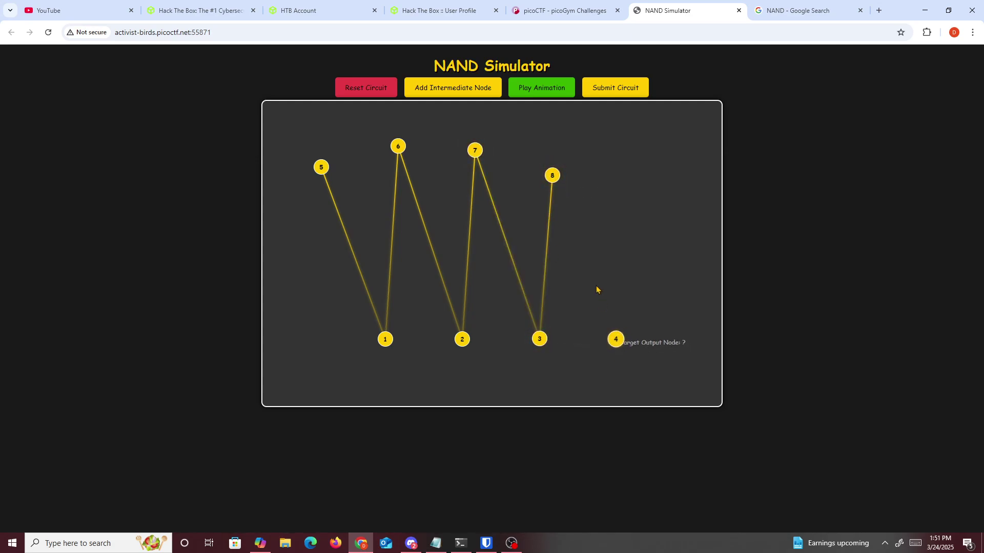
pyautogui.click(548, 177)
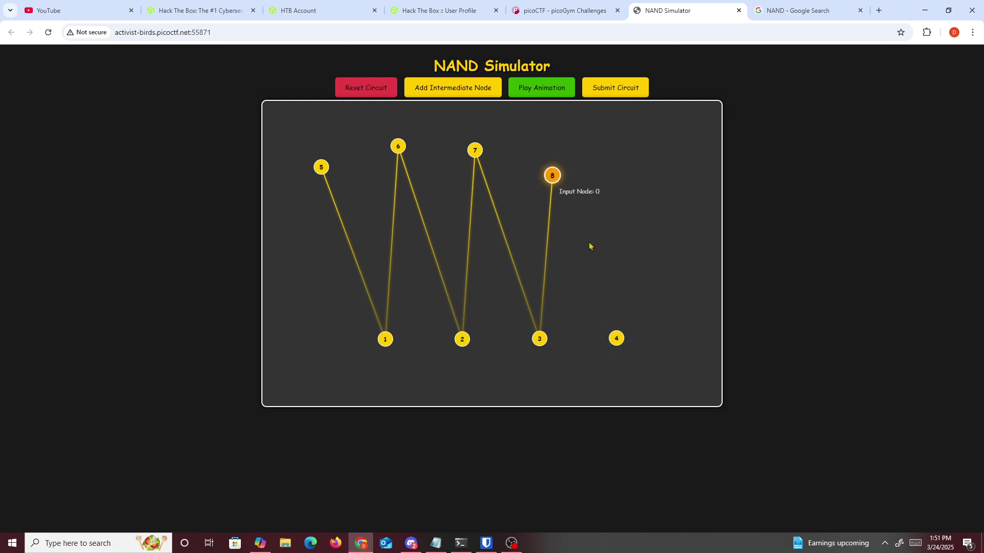
pyautogui.click(617, 338)
# - Submit the zigzag circuit, move node 3 to the top after the wrong answer, and resubmit
pyautogui.click(621, 97)
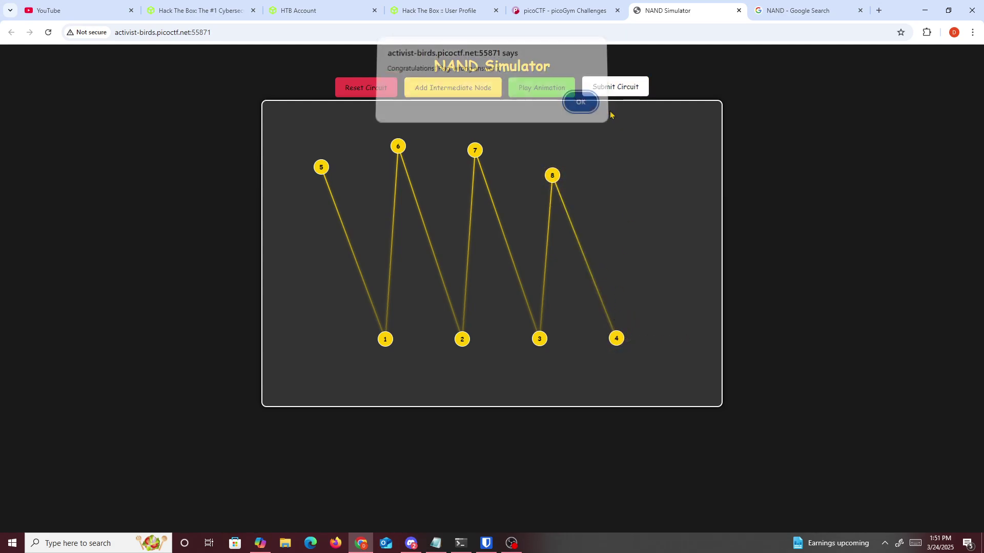
pyautogui.click(578, 108)
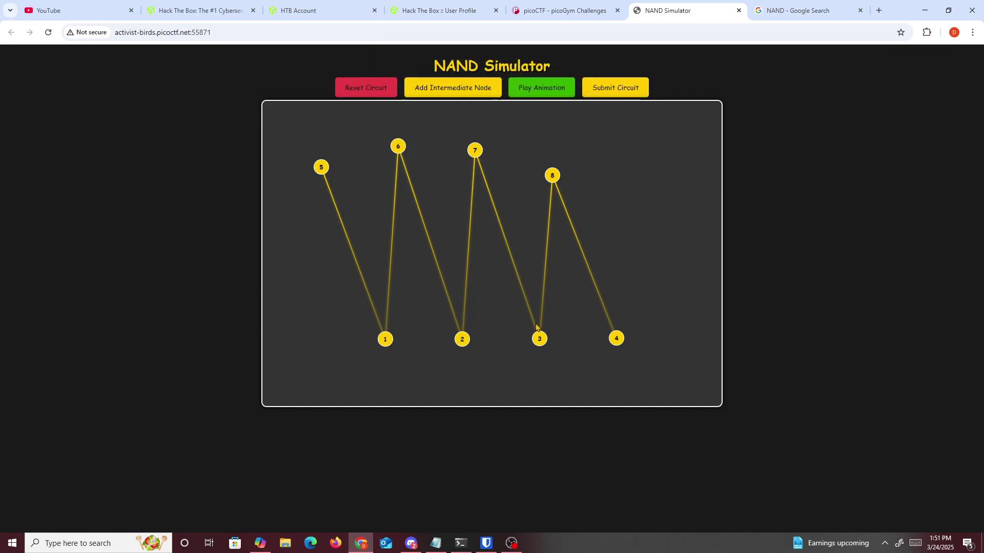
pyautogui.moveTo(541, 341); pyautogui.dragTo(528, 116)
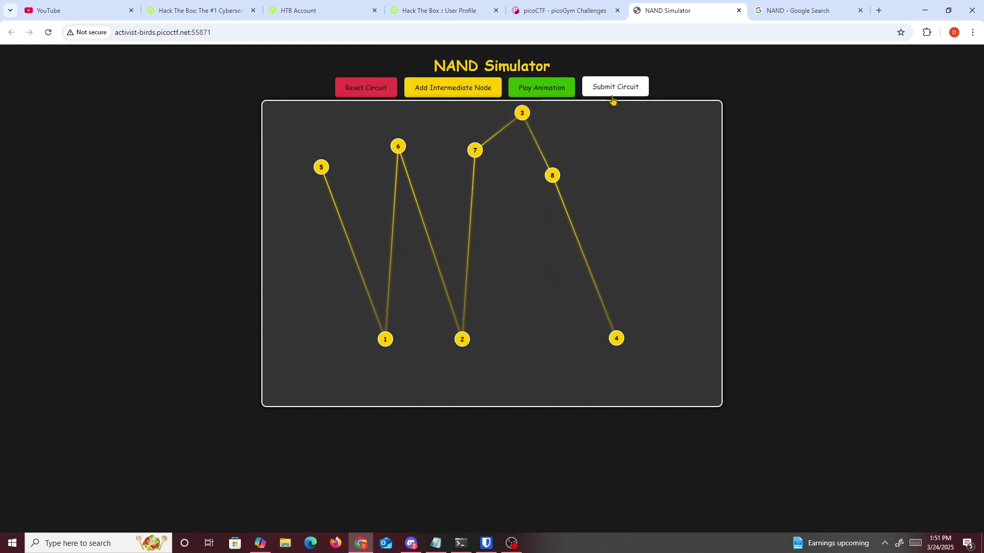
pyautogui.click(612, 97)
pyautogui.click(582, 108)
# - Move node 7 near the bottom row, wire node 8 to it, and resubmit
pyautogui.moveTo(474, 150); pyautogui.dragTo(534, 293)
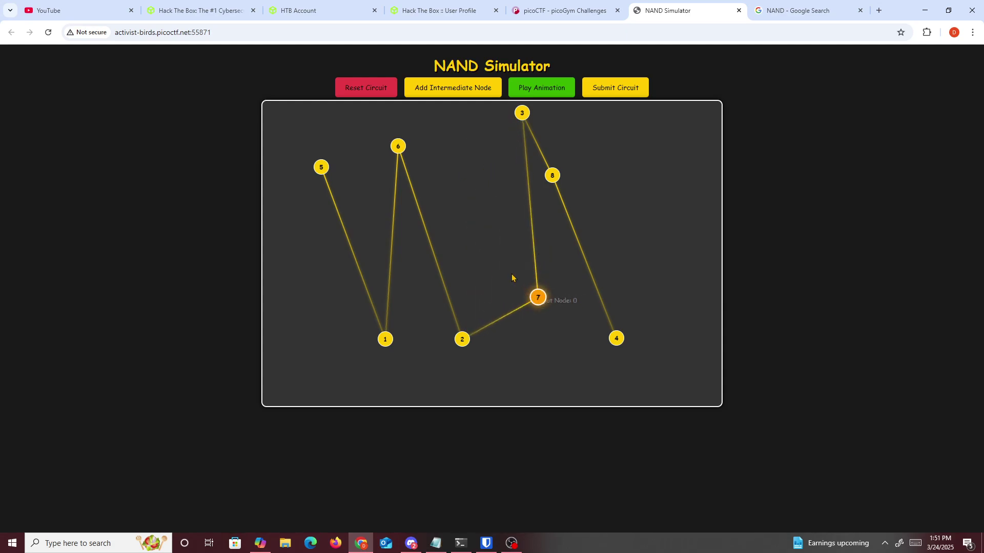
pyautogui.click(552, 175)
pyautogui.click(538, 297)
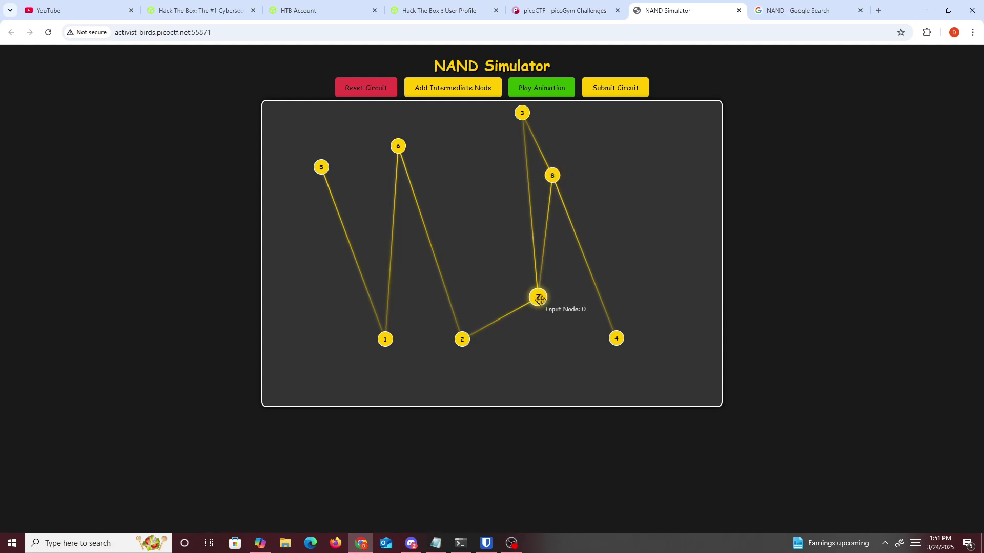
pyautogui.click(608, 92)
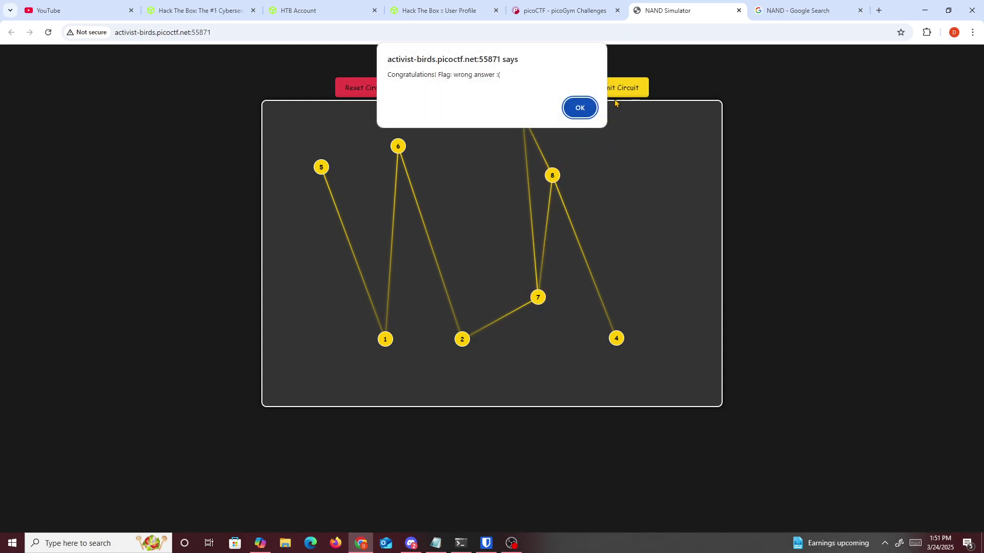
pyautogui.click(578, 106)
# - Move node 4 beside node 7, wire node 7 to node 4, and resubmit
pyautogui.moveTo(614, 342); pyautogui.dragTo(616, 254)
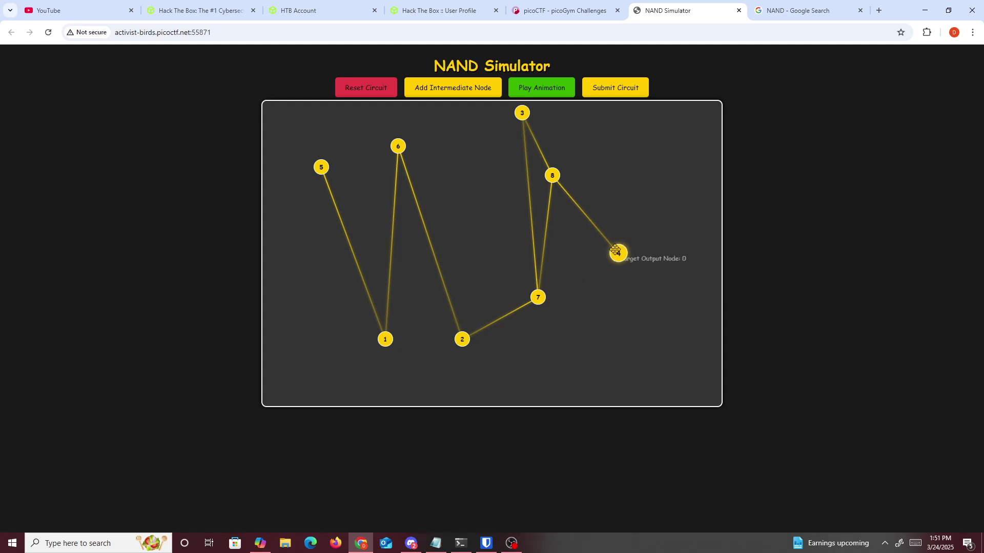
pyautogui.click(539, 297)
pyautogui.click(617, 253)
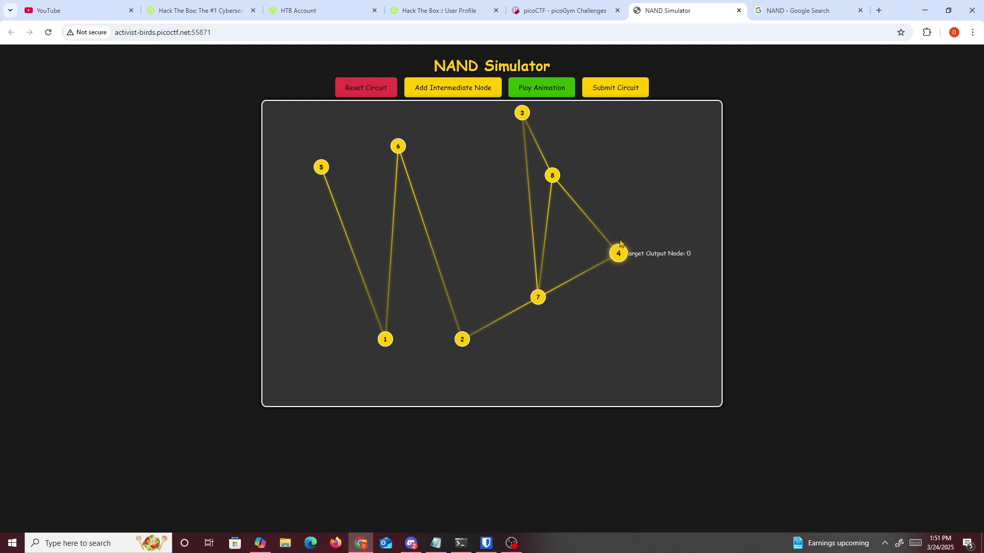
pyautogui.click(629, 90)
pyautogui.click(574, 107)
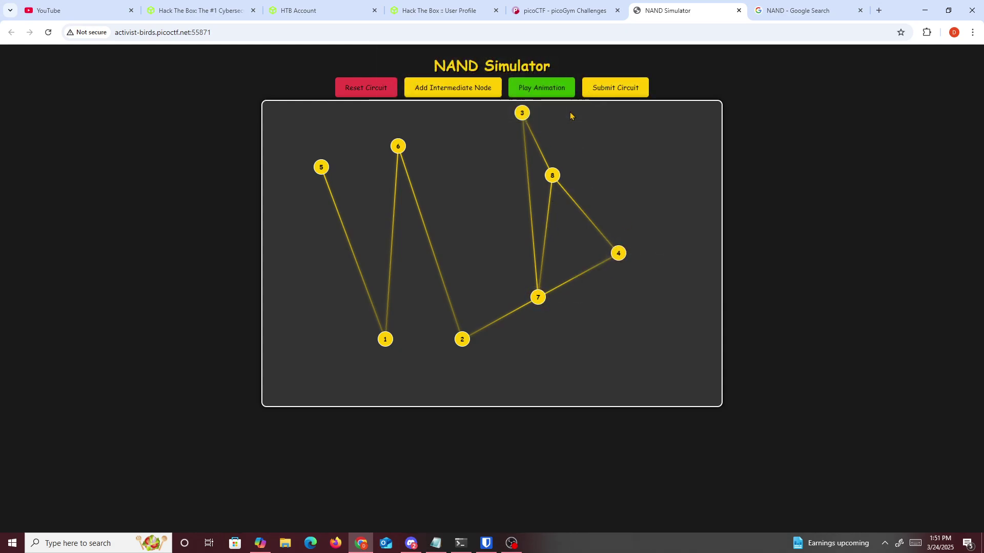
# - Reset the circuit, wire nodes 5 and 6 into node 1, and bring up the page's context menu
pyautogui.click(552, 172)
pyautogui.click(389, 90)
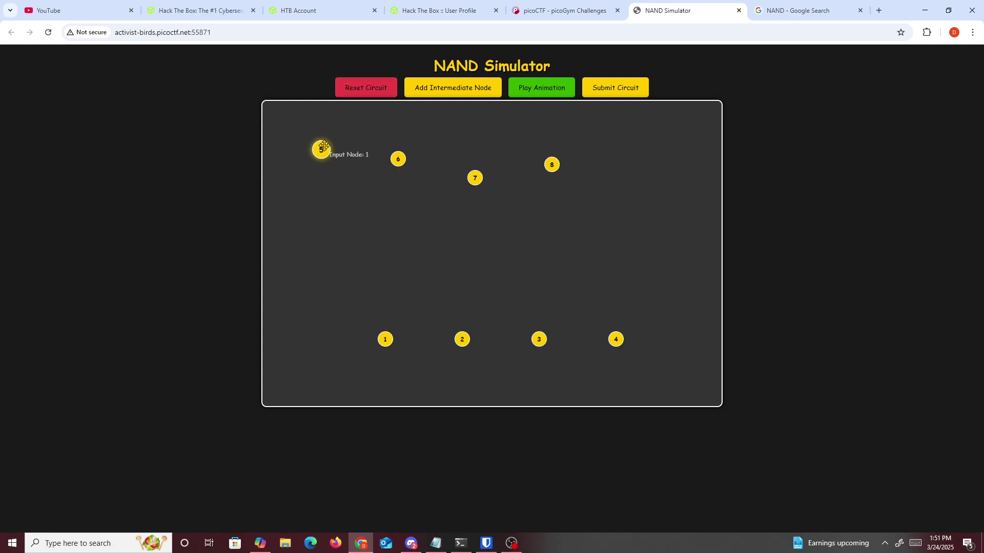
pyautogui.click(321, 149)
pyautogui.click(385, 339)
pyautogui.click(397, 159)
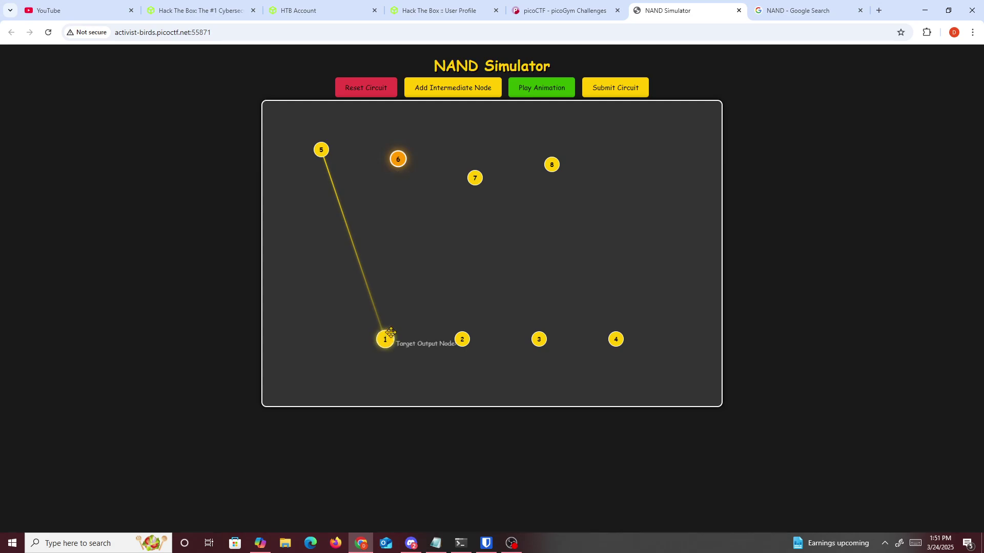
pyautogui.click(385, 338)
pyautogui.click(398, 159)
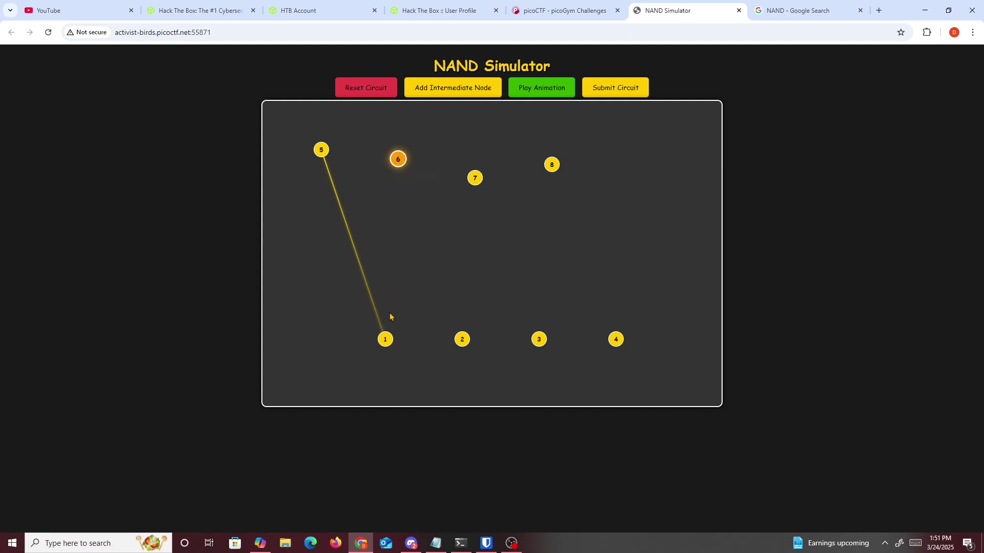
pyautogui.click(385, 338)
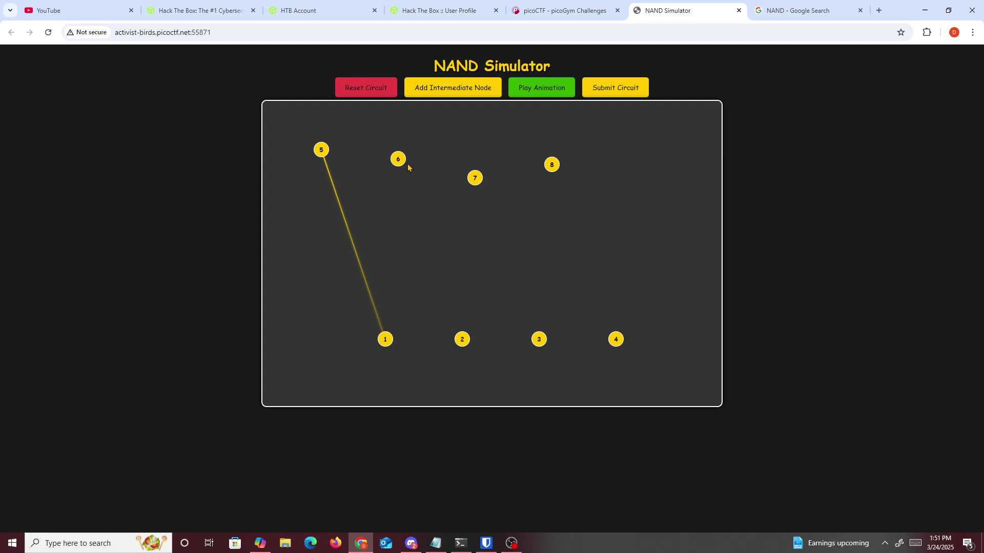
pyautogui.click(398, 159)
pyautogui.click(385, 339)
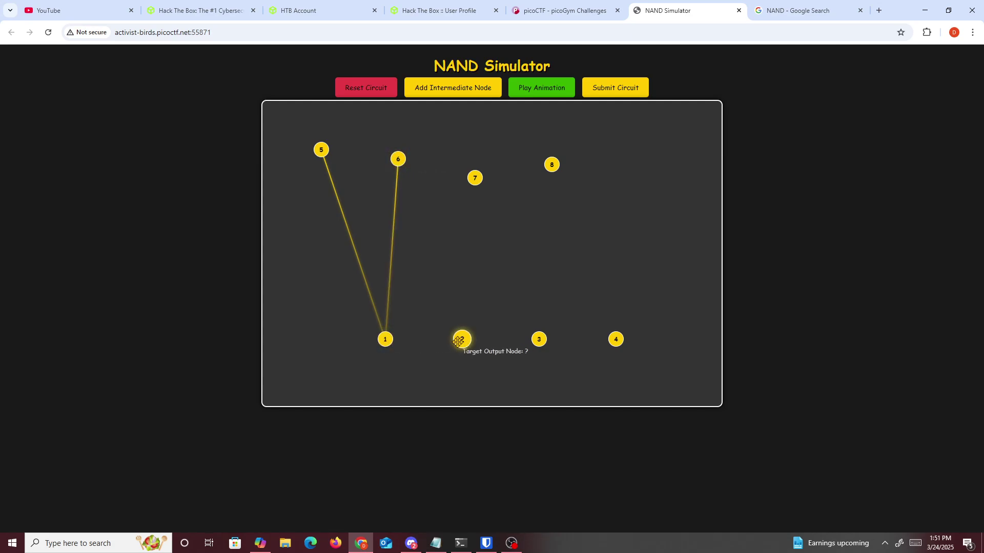
pyautogui.rightClick(784, 274)
# - Open developer tools on the Network panel to record requests
pyautogui.click(809, 516)
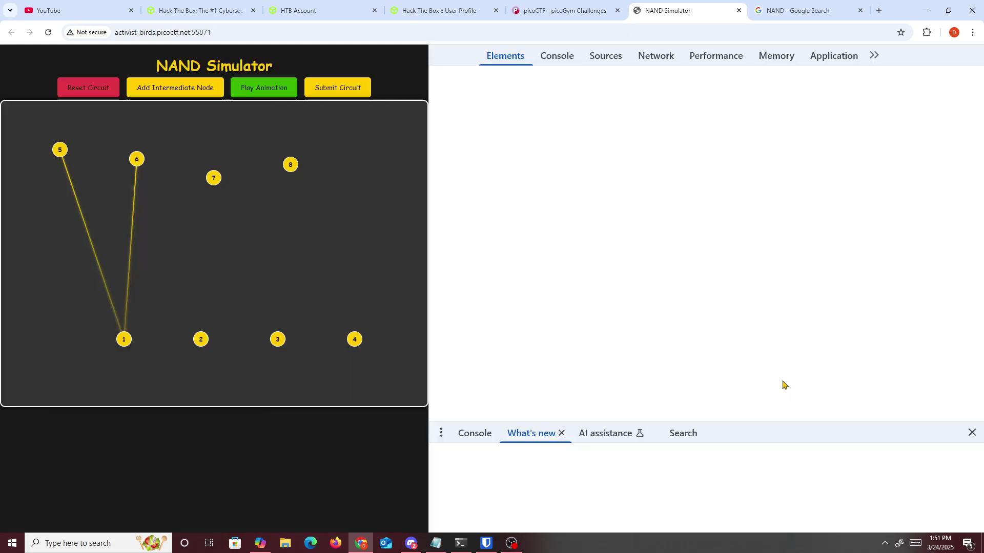
pyautogui.click(648, 58)
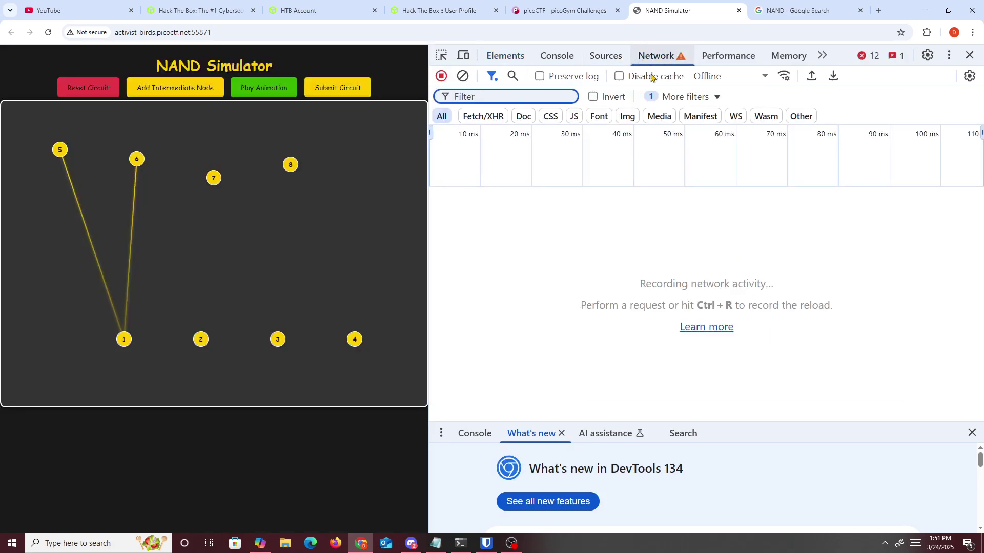
pyautogui.click(203, 338)
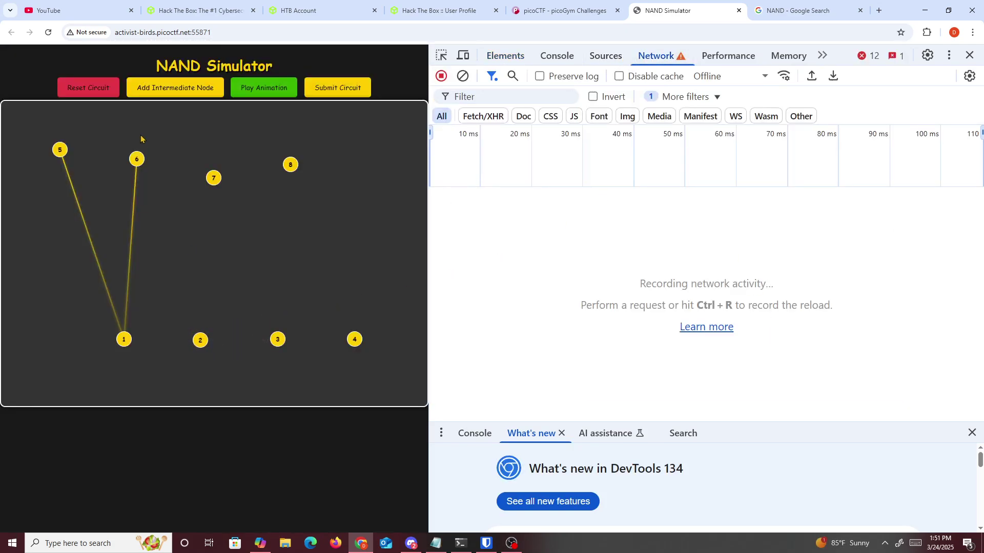
# - Wire node 6 to node 2, node 7 to nodes 2 and 3, node 8 to nodes 3 and 4
pyautogui.click(137, 159)
pyautogui.click(200, 339)
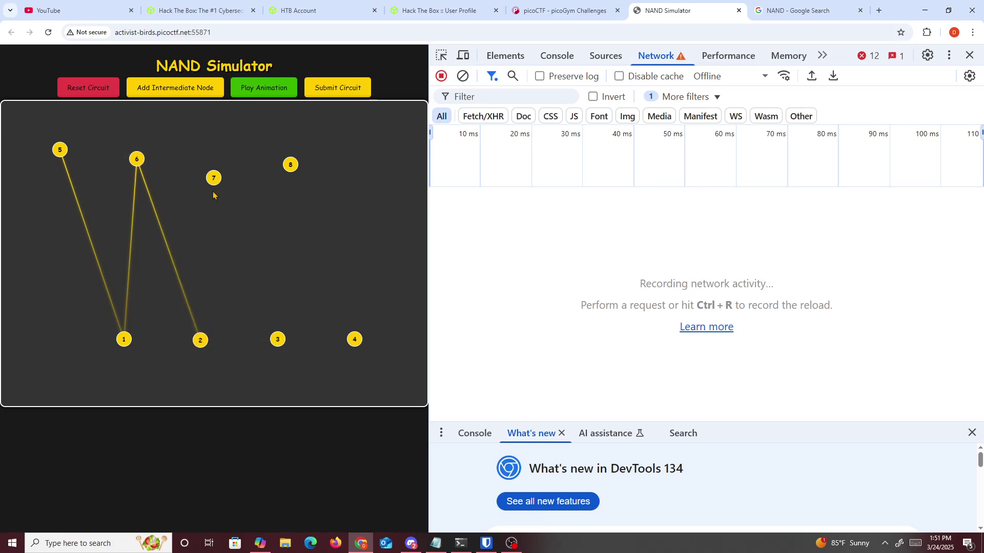
pyautogui.click(197, 340)
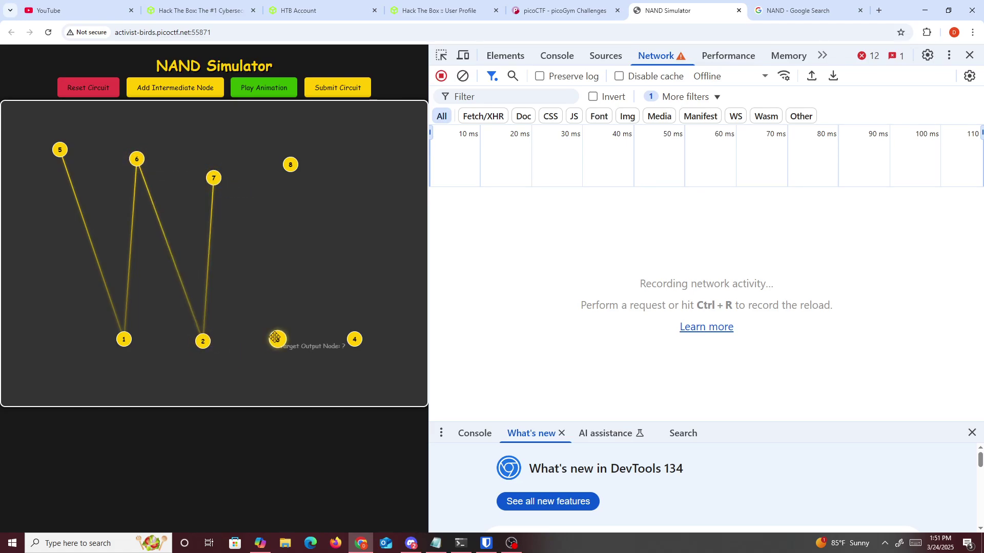
pyautogui.click(277, 339)
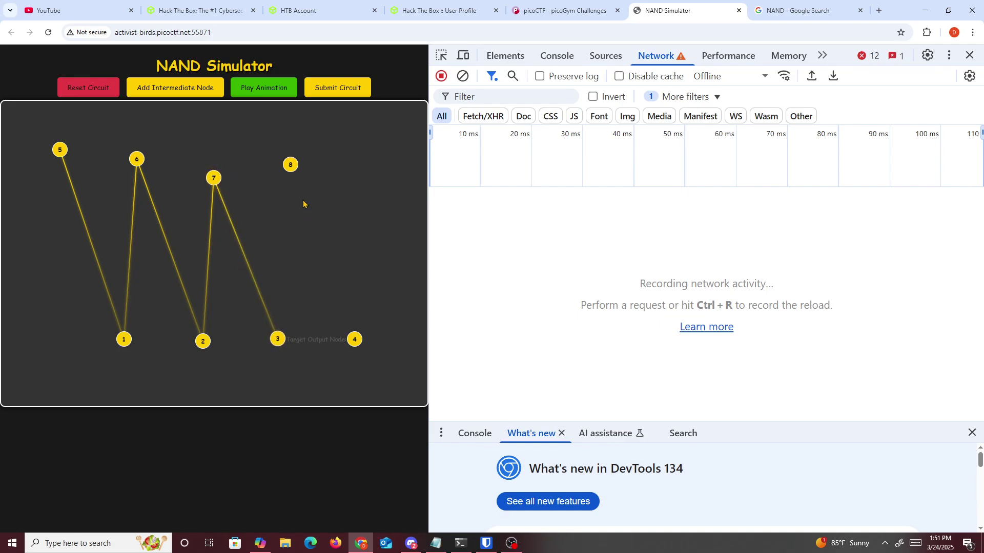
pyautogui.click(290, 164)
pyautogui.click(276, 337)
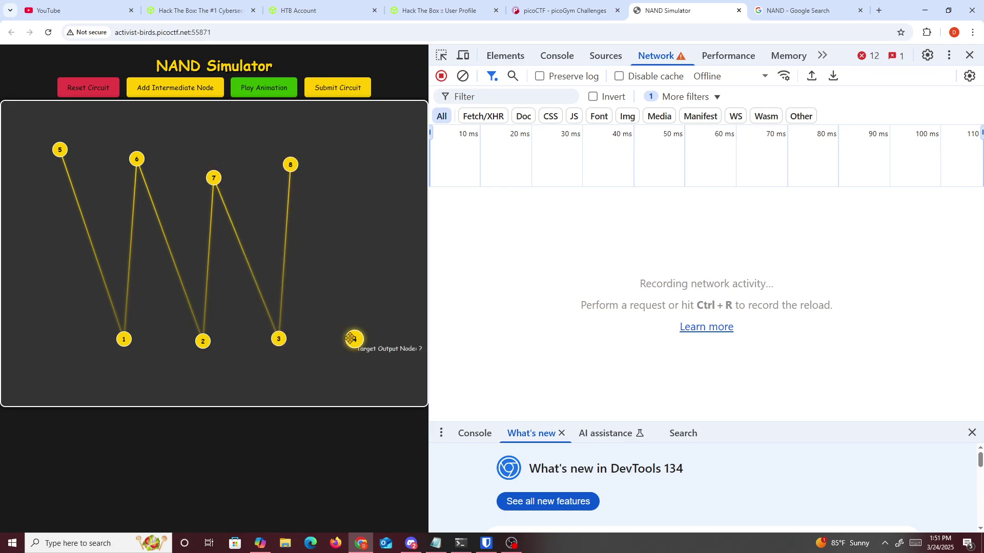
pyautogui.click(291, 166)
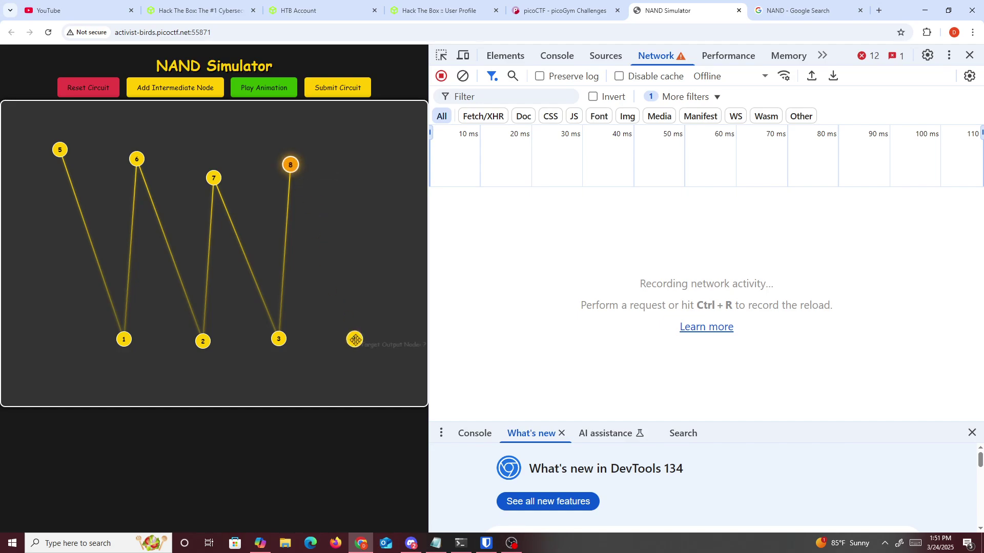
pyautogui.click(354, 340)
# - Submit the circuit, dismiss the error, and view the failed check request's circuit payload
pyautogui.click(357, 91)
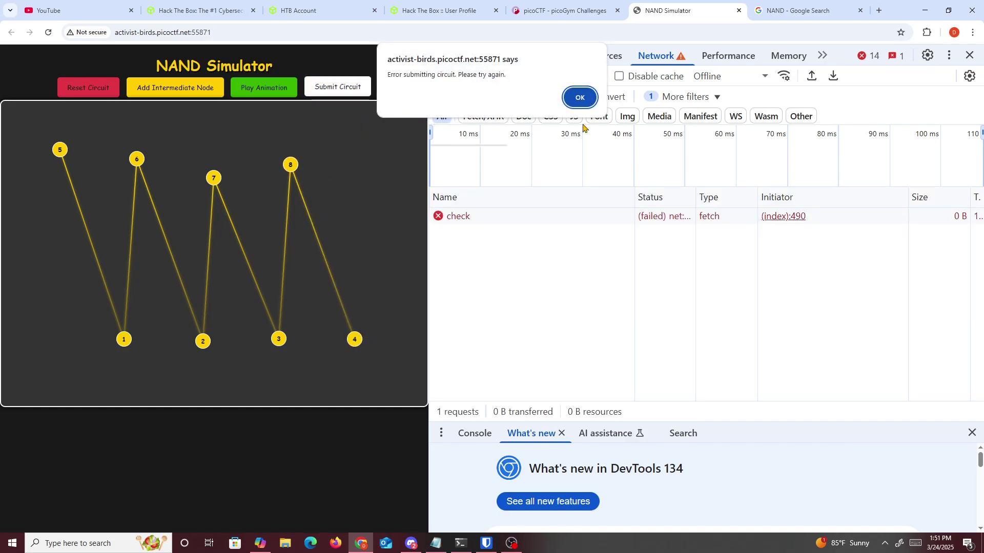
pyautogui.click(581, 98)
pyautogui.click(542, 214)
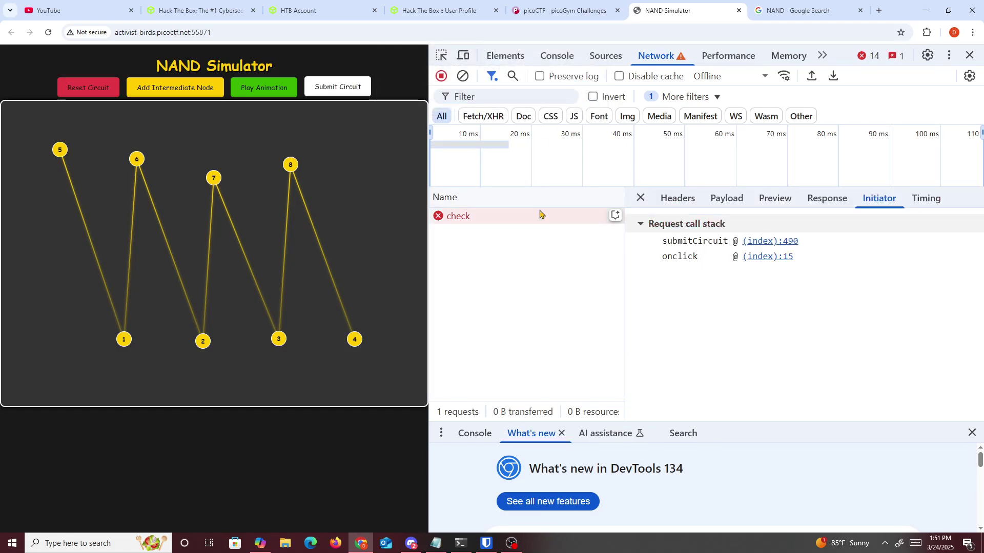
pyautogui.click(725, 199)
pyautogui.click(663, 252)
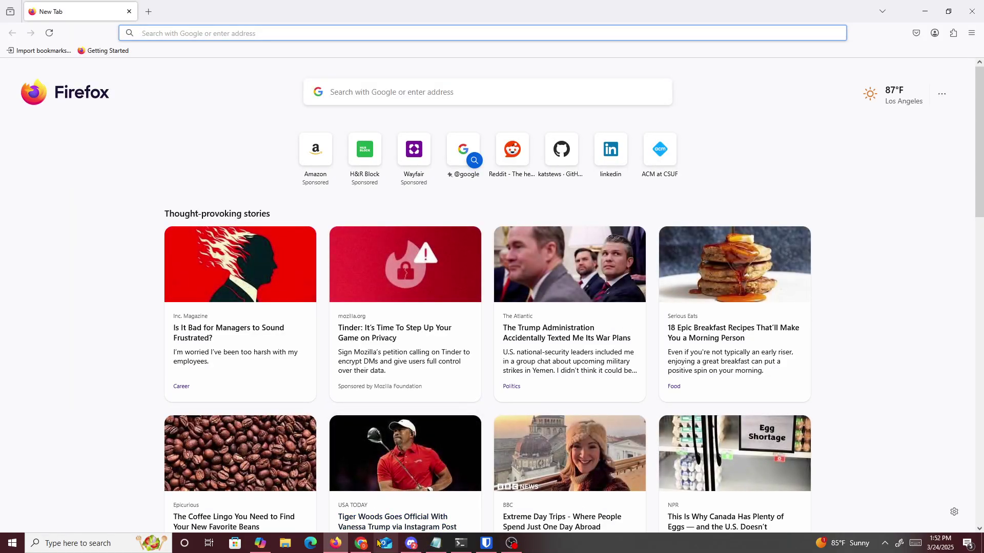
# - Copy the activist-birds.picoctf.net:55871 address from Chrome and paste it into Firefox's address bar
pyautogui.click(364, 543)
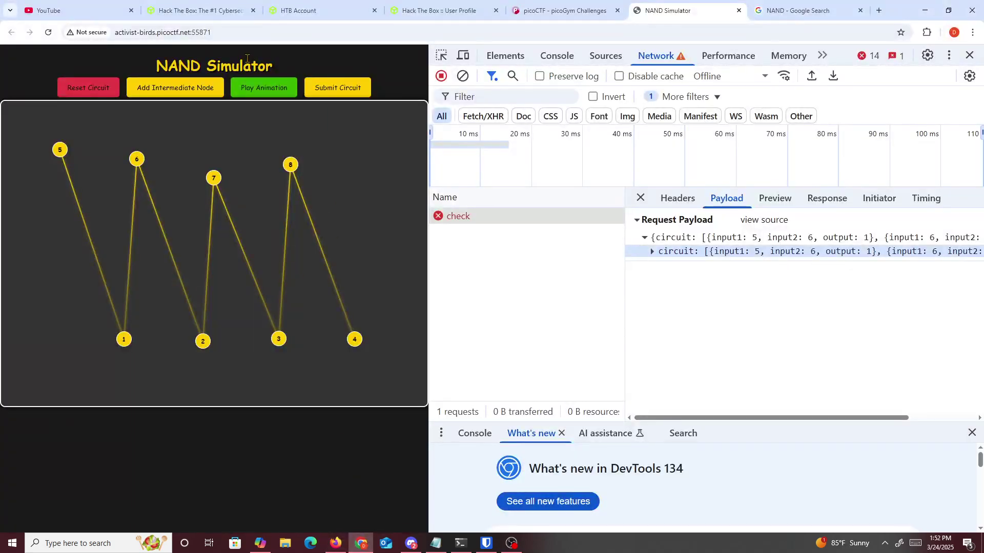
pyautogui.click(248, 33)
pyautogui.rightClick(248, 33)
pyautogui.click(278, 135)
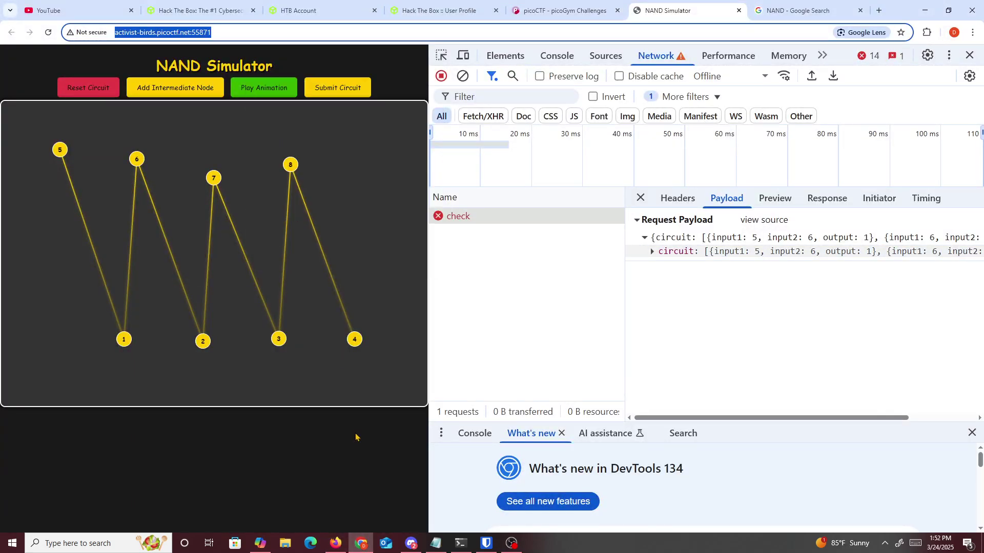
pyautogui.click(336, 542)
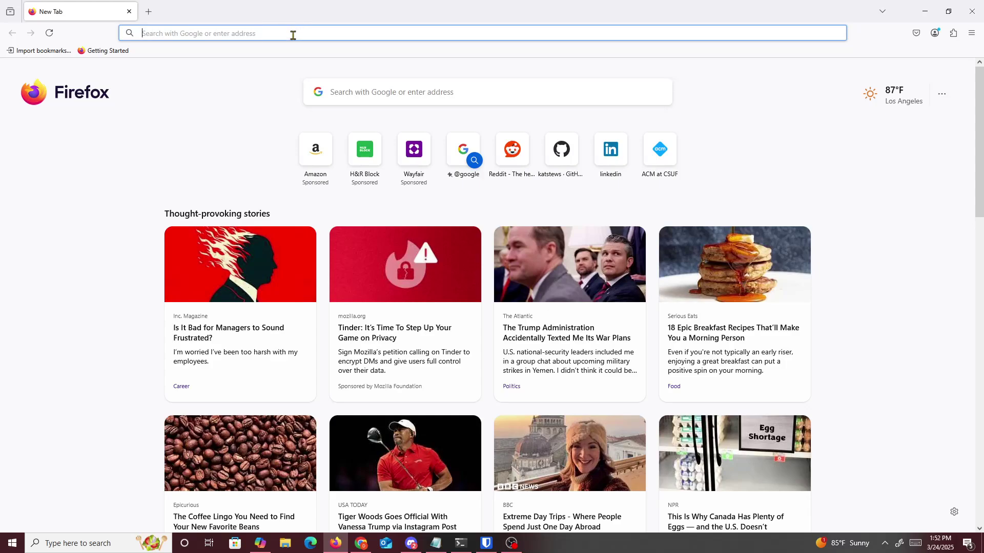
pyautogui.rightClick(293, 35)
pyautogui.click(313, 104)
# - Load the challenge page in Firefox and open DevTools on the Network panel
pyautogui.press('Return')
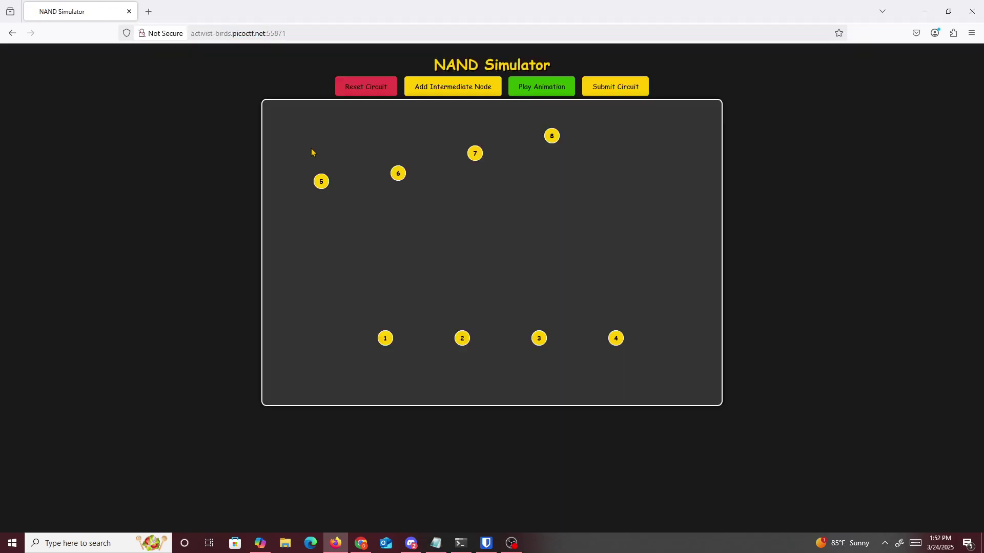
pyautogui.rightClick(219, 177)
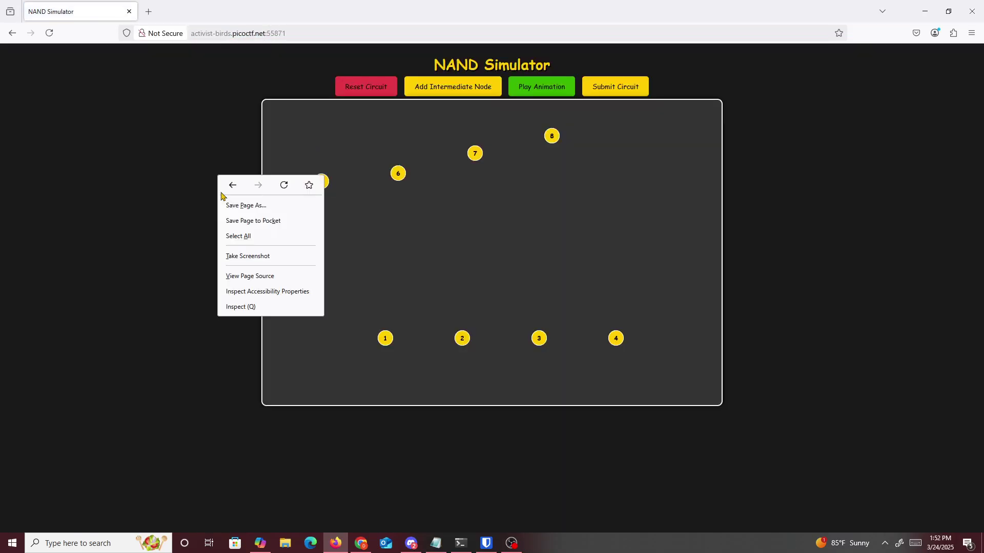
pyautogui.click(255, 306)
pyautogui.click(519, 52)
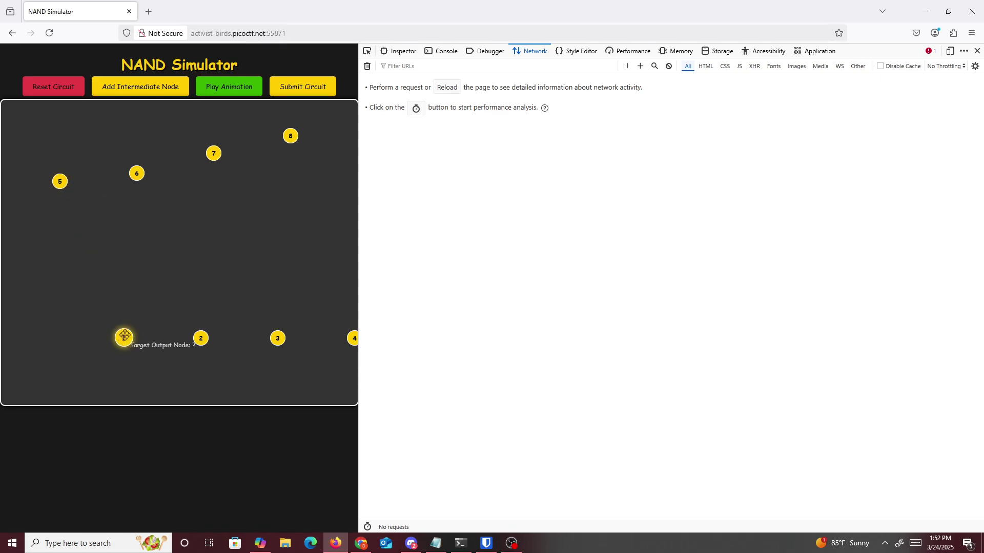
# - Wire the zigzag connections 5-1, 6-1, 6-2, 7-2, 7-3, 8-3 and 8-4
pyautogui.moveTo(59, 182); pyautogui.dragTo(124, 339)
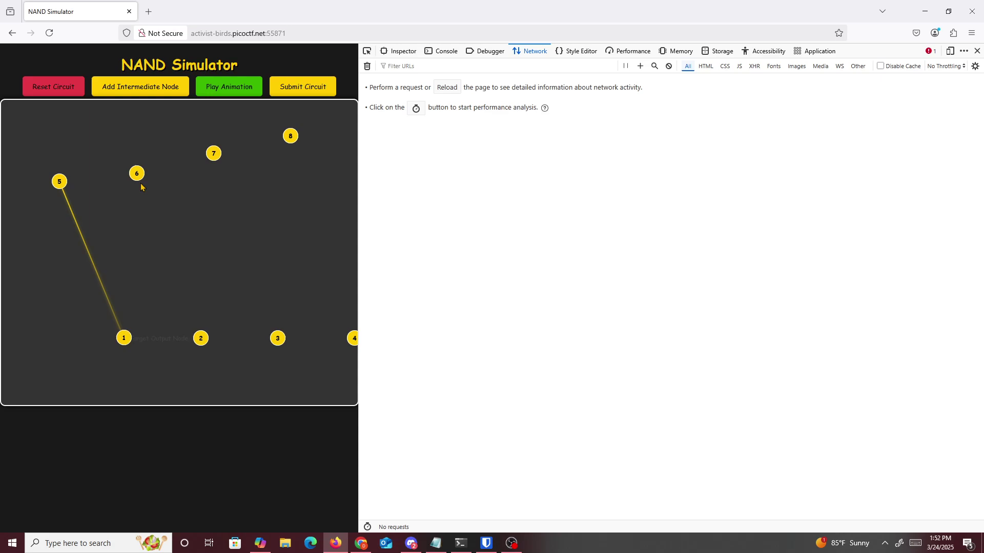
pyautogui.moveTo(137, 173); pyautogui.dragTo(124, 338)
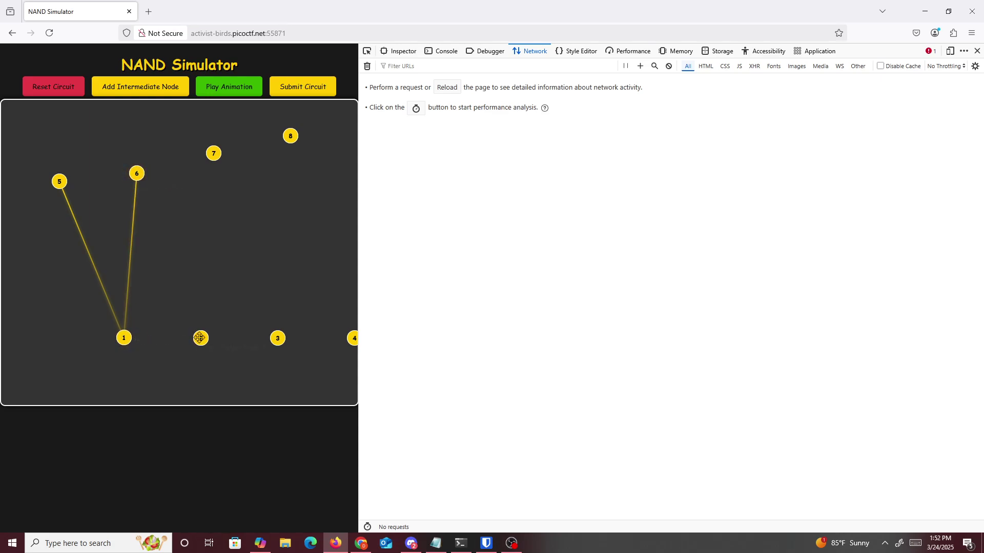
pyautogui.moveTo(137, 174); pyautogui.dragTo(200, 338)
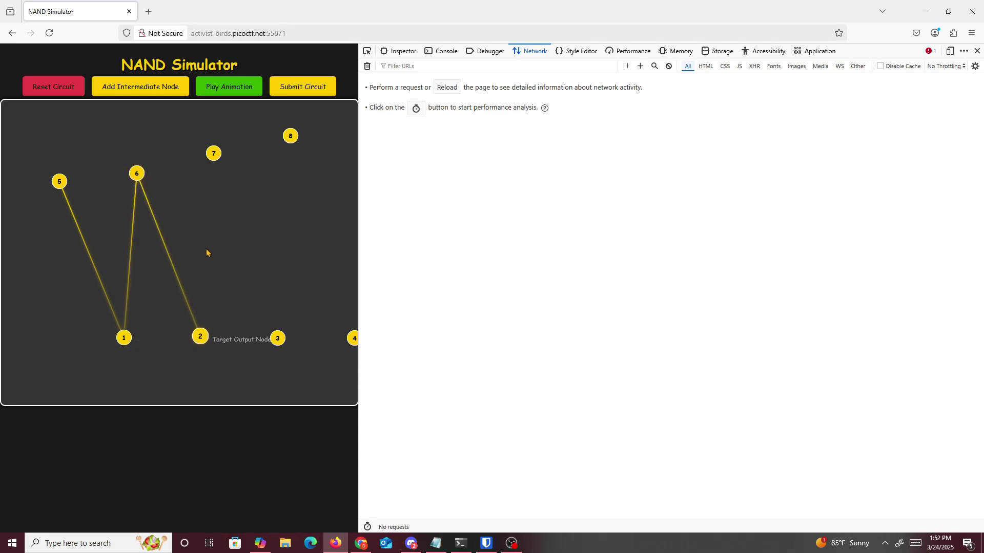
pyautogui.click(215, 150)
pyautogui.click(199, 335)
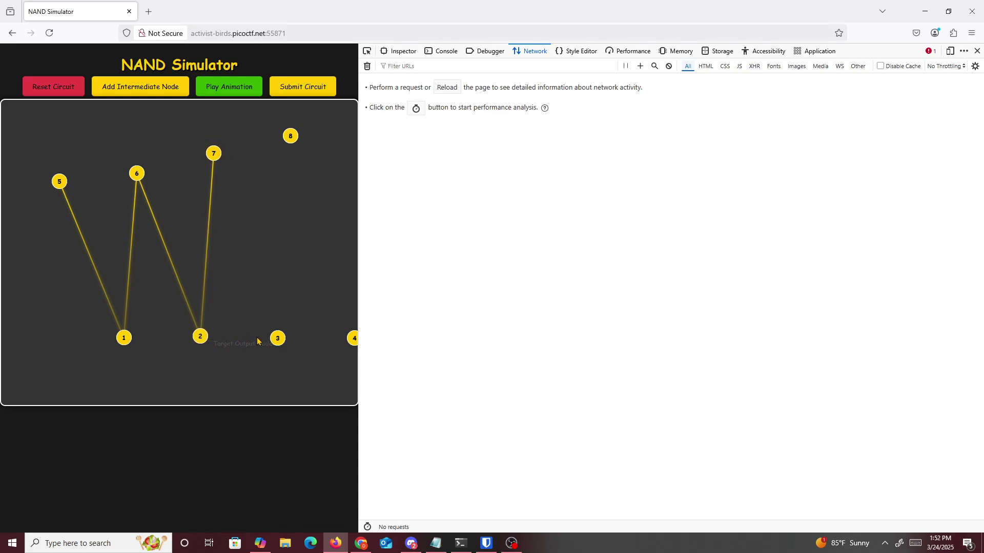
pyautogui.click(274, 337)
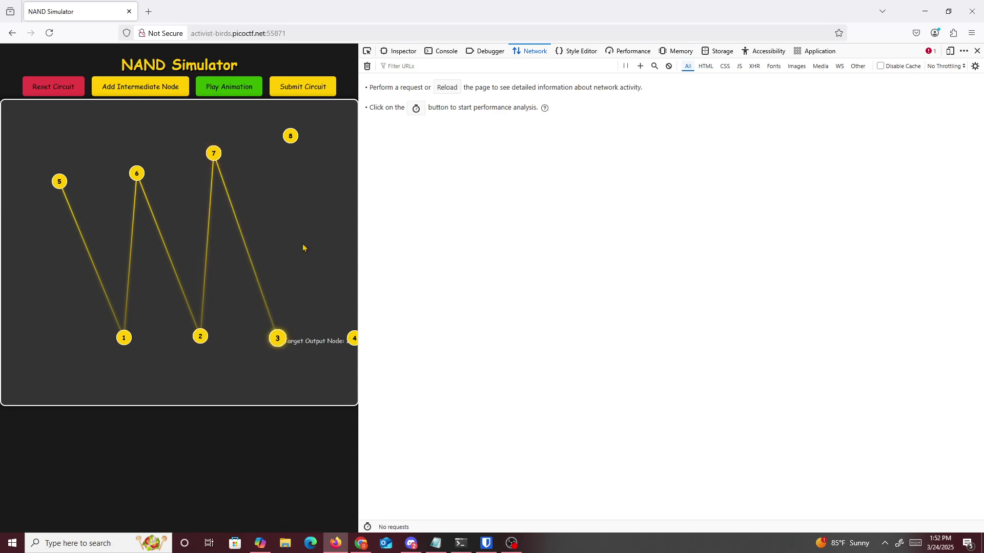
pyautogui.click(290, 136)
pyautogui.click(279, 338)
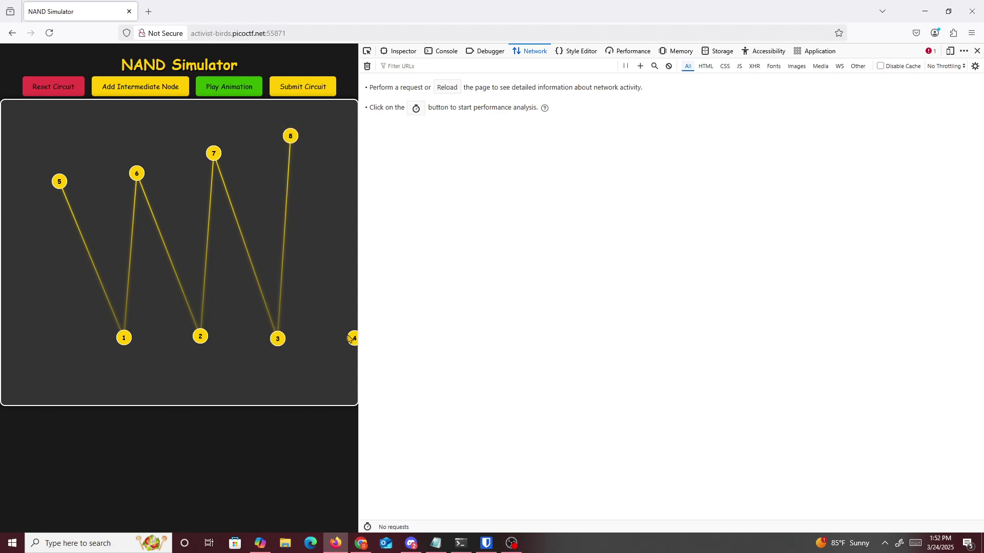
pyautogui.click(291, 136)
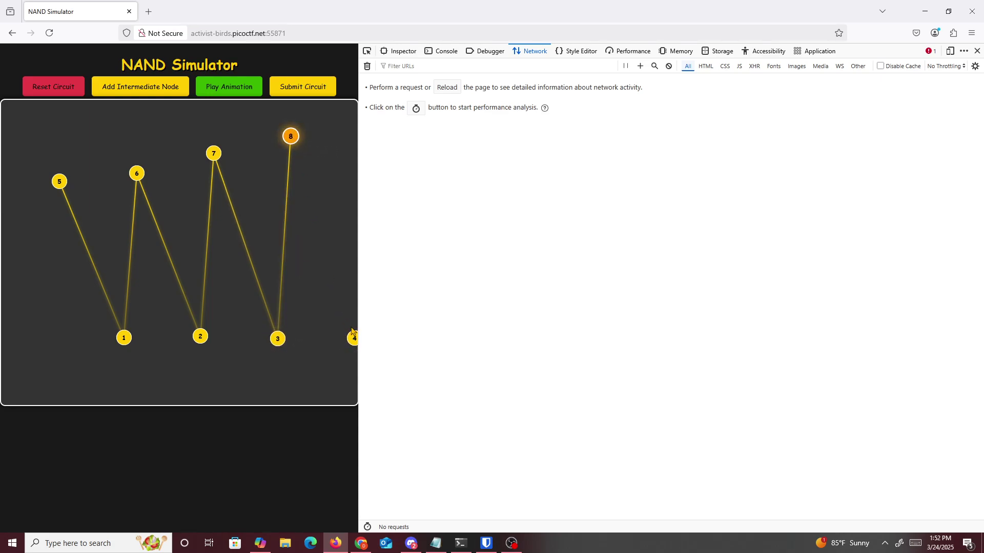
pyautogui.click(353, 337)
# - Submit the circuit, dismiss the wrong-answer alert, and open the captured check request for resending
pyautogui.click(298, 84)
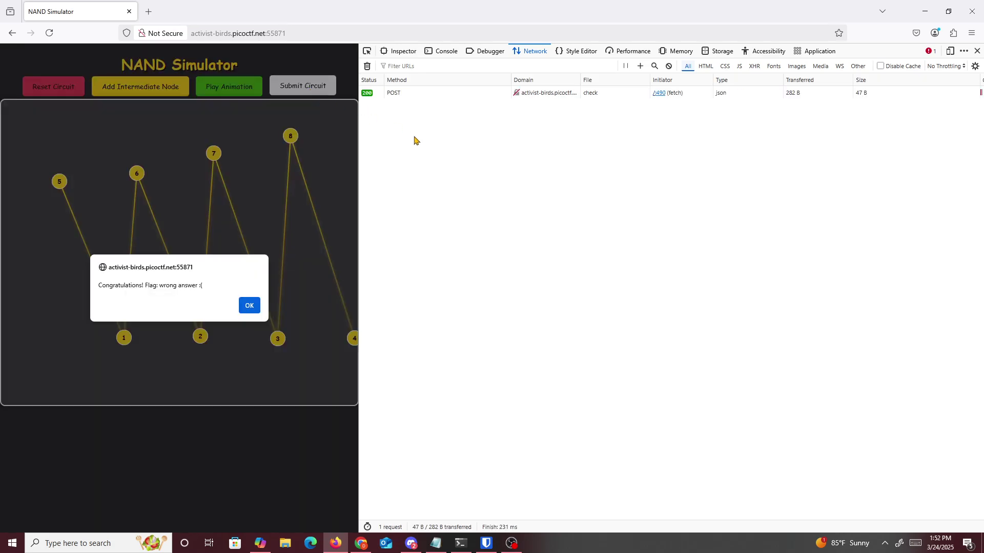
pyautogui.click(256, 309)
pyautogui.click(415, 94)
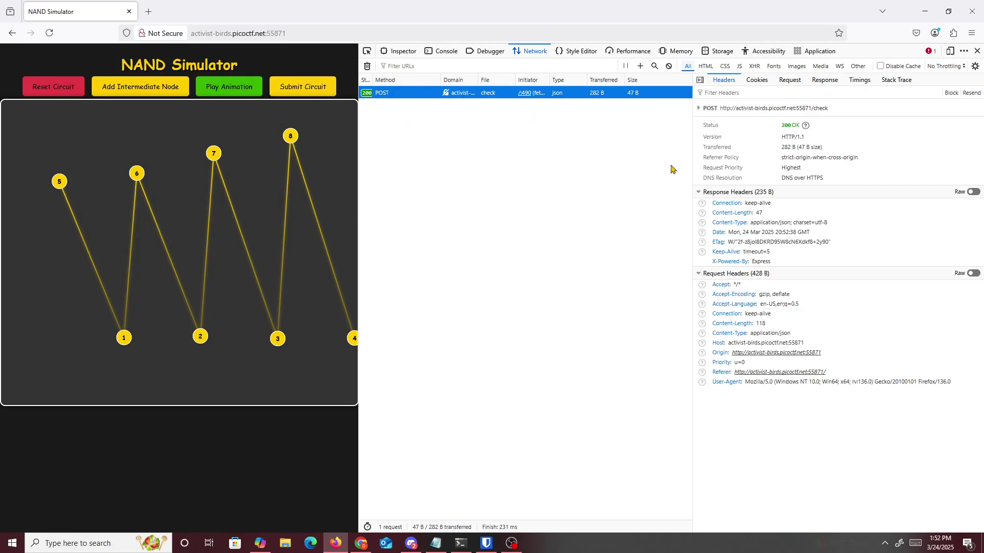
pyautogui.click(970, 93)
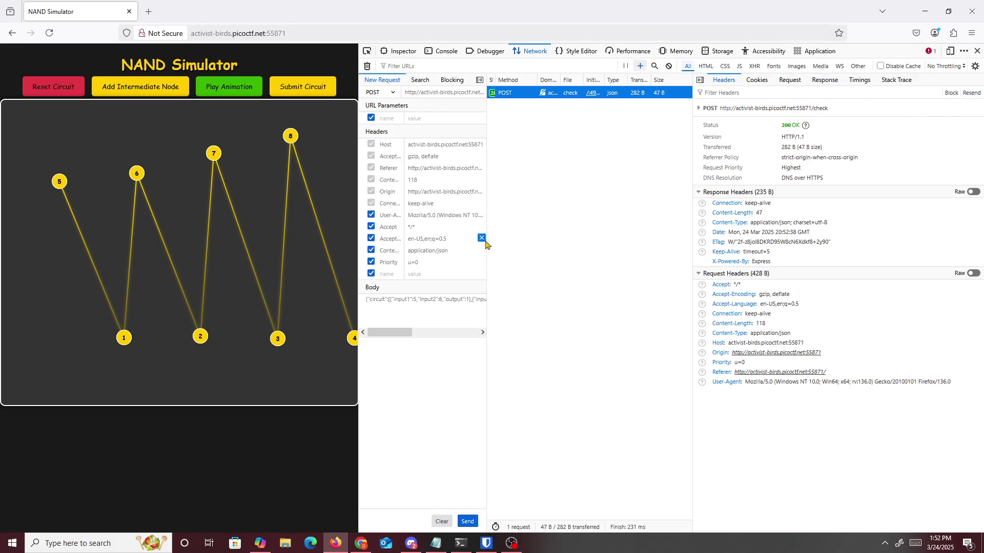
pyautogui.moveTo(519, 242); pyautogui.dragTo(589, 247)
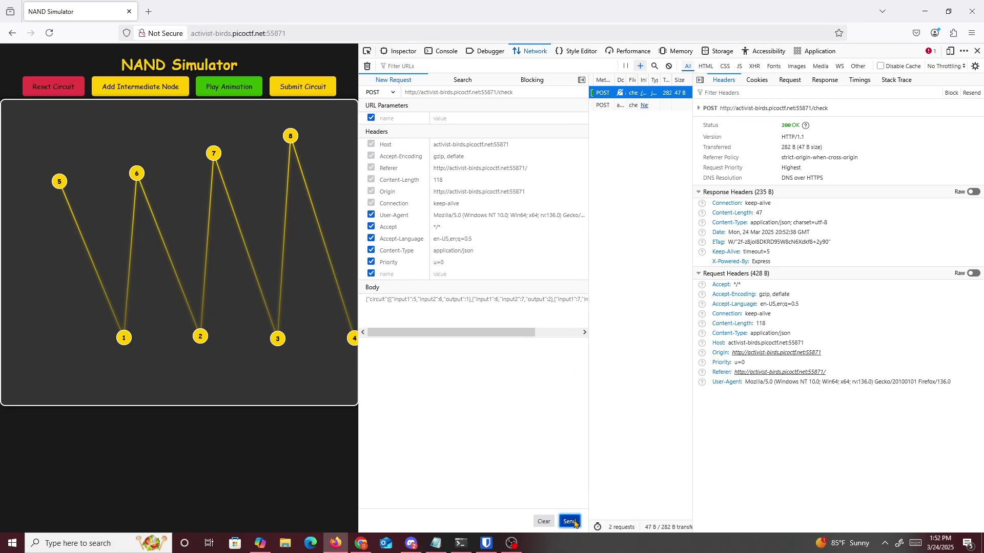
pyautogui.click(819, 81)
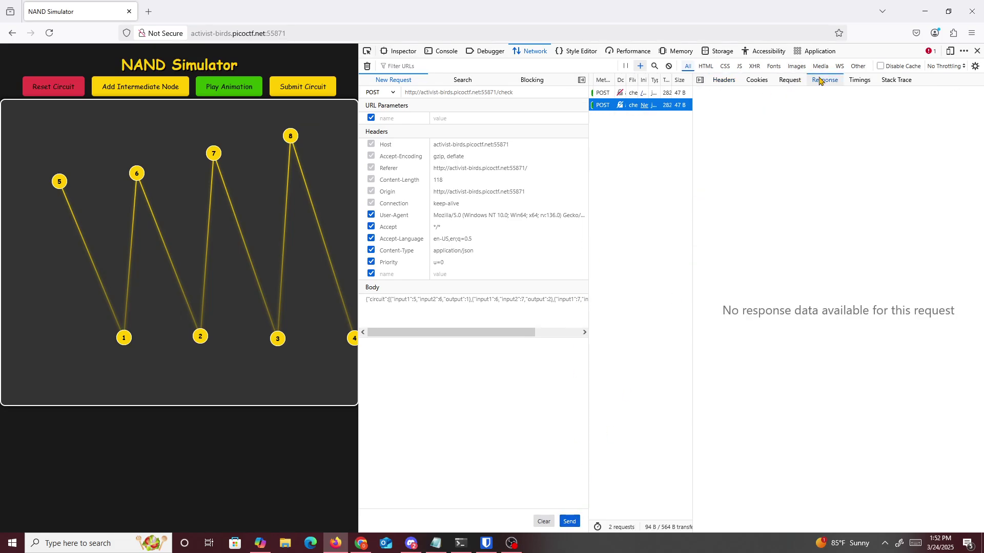
# - Resend the check request six times
pyautogui.click(578, 523)
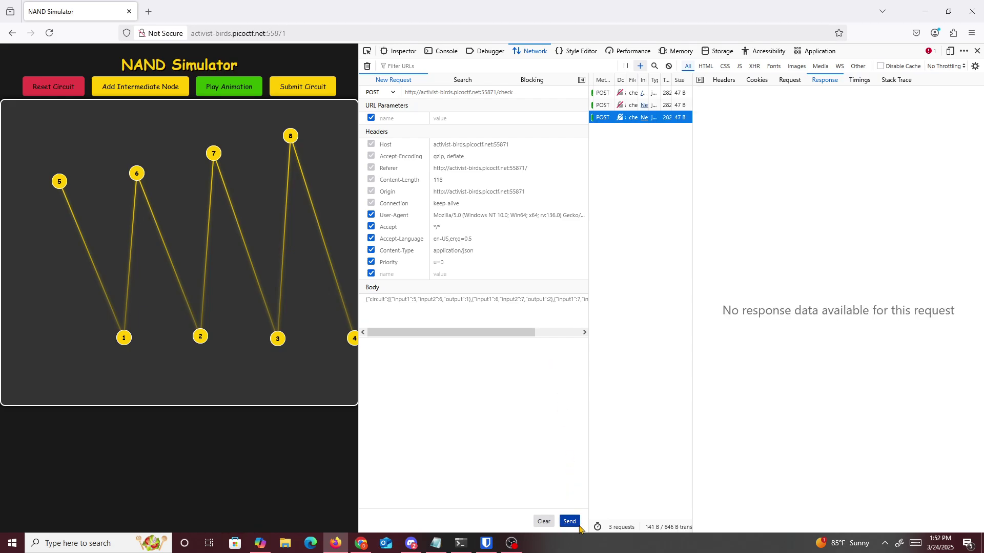
pyautogui.click(578, 525)
pyautogui.click(577, 526)
pyautogui.click(577, 526)
pyautogui.click(577, 527)
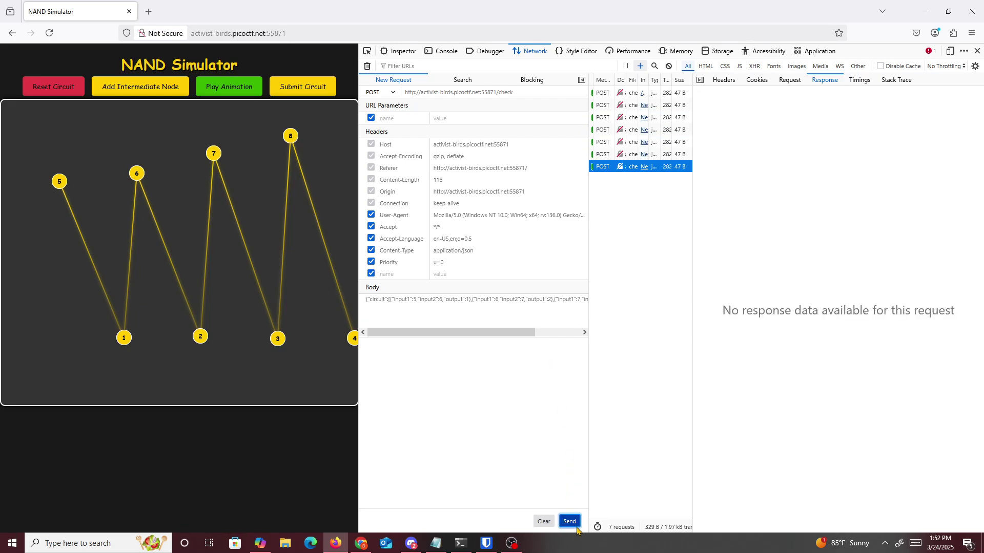
pyautogui.click(577, 526)
pyautogui.click(578, 527)
pyautogui.click(577, 526)
pyautogui.click(577, 526)
# - Find the response carrying the picoCTF flag and select the flag value
pyautogui.click(603, 204)
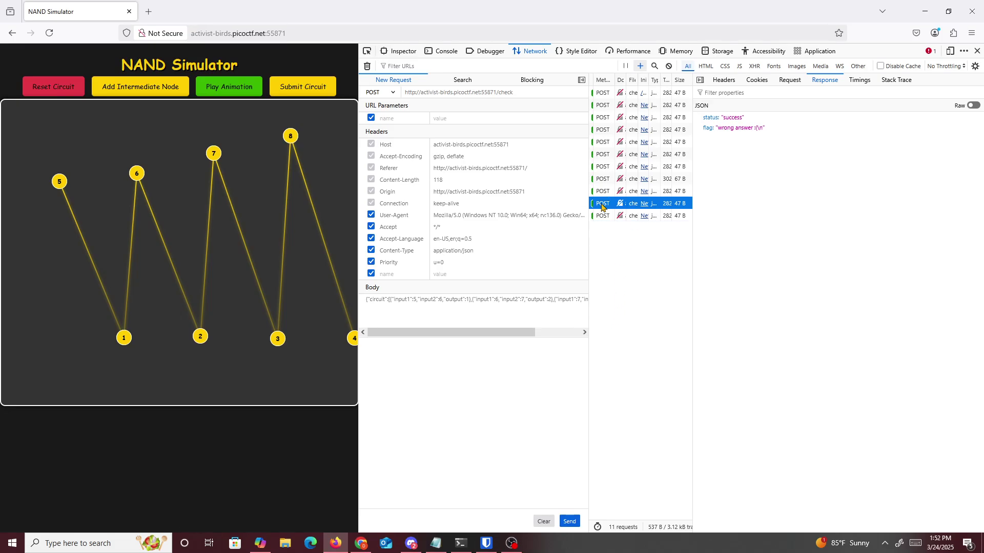
pyautogui.click(603, 192)
pyautogui.click(601, 167)
pyautogui.click(604, 179)
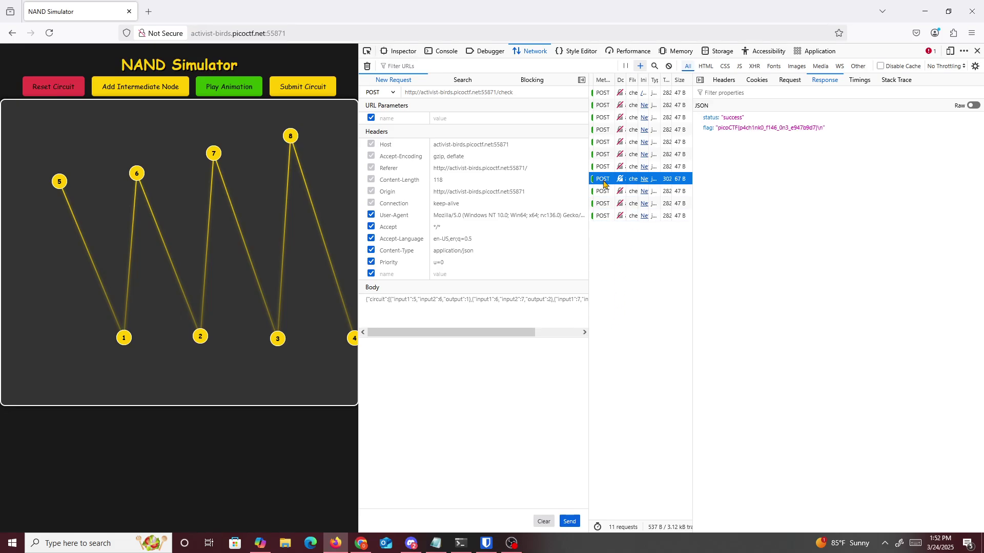
pyautogui.tripleClick(736, 128)
pyautogui.rightClick(734, 130)
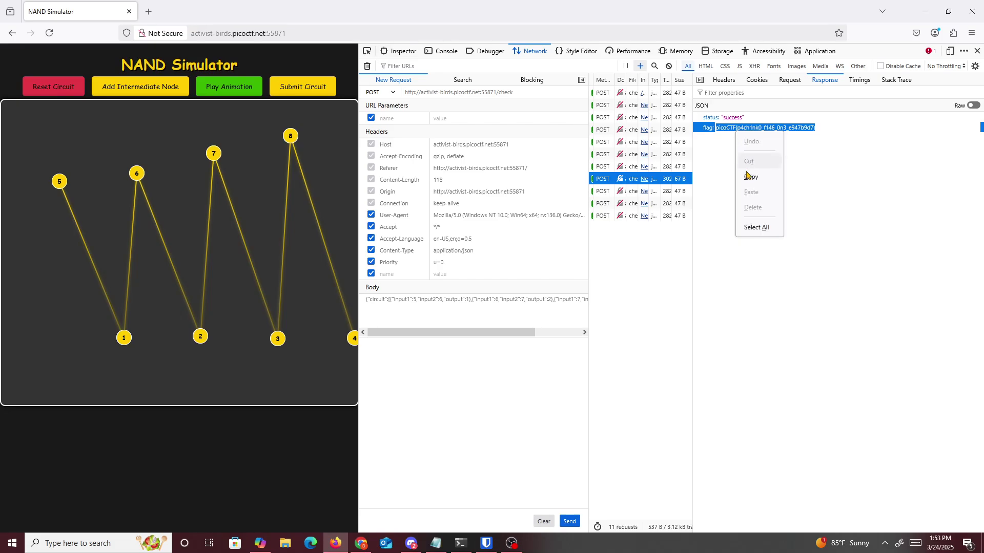
# - Copy the flag, check the first request's response, and resend the check three more times
pyautogui.click(751, 180)
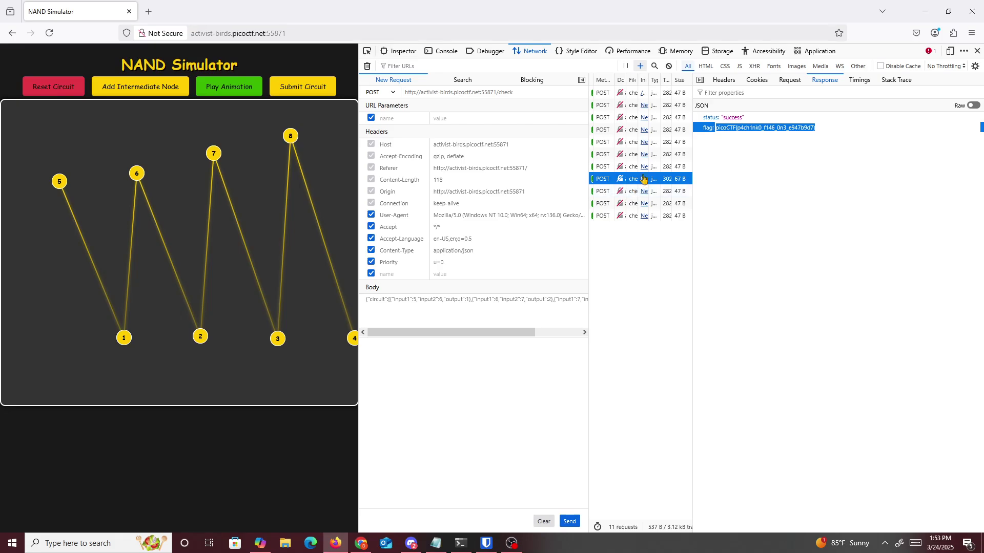
pyautogui.click(602, 94)
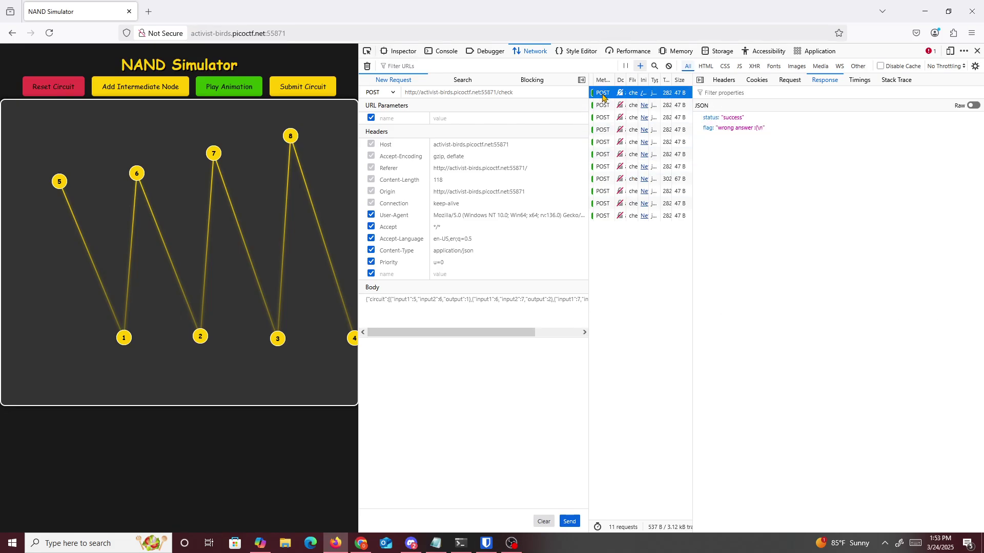
pyautogui.click(573, 523)
pyautogui.click(573, 524)
pyautogui.click(573, 523)
pyautogui.click(573, 524)
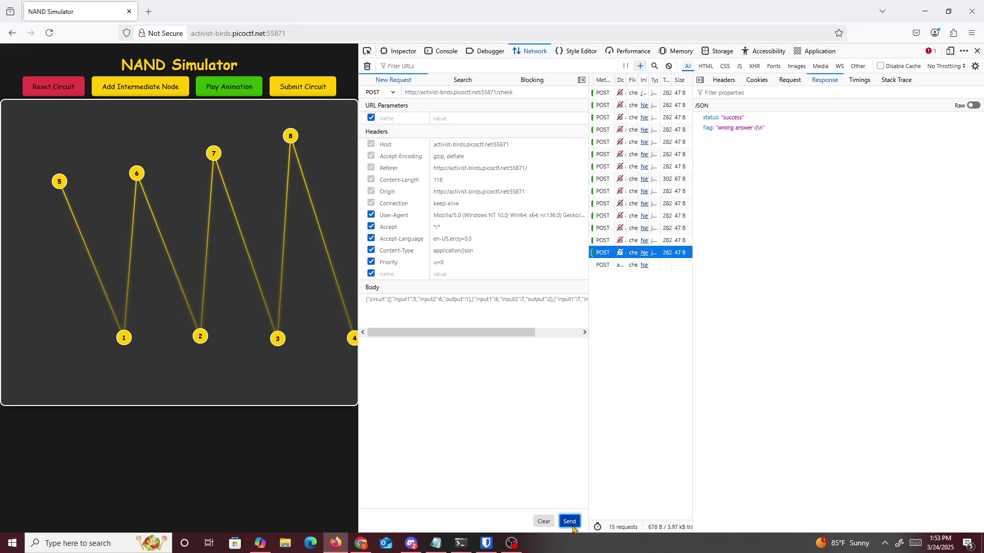
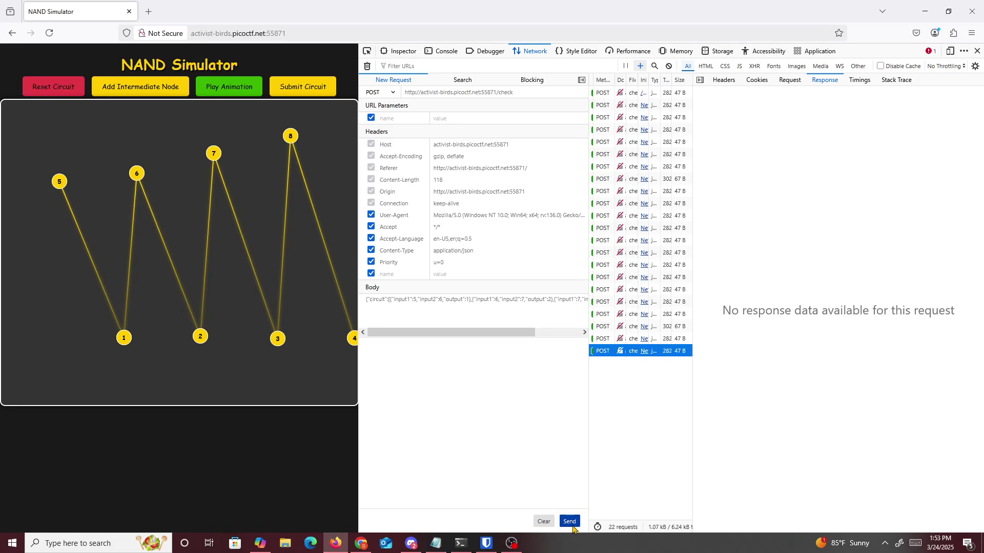
# - Go through the resent /check requests and open the 302 response that contains the picoCTF flag
pyautogui.click(605, 326)
pyautogui.click(605, 314)
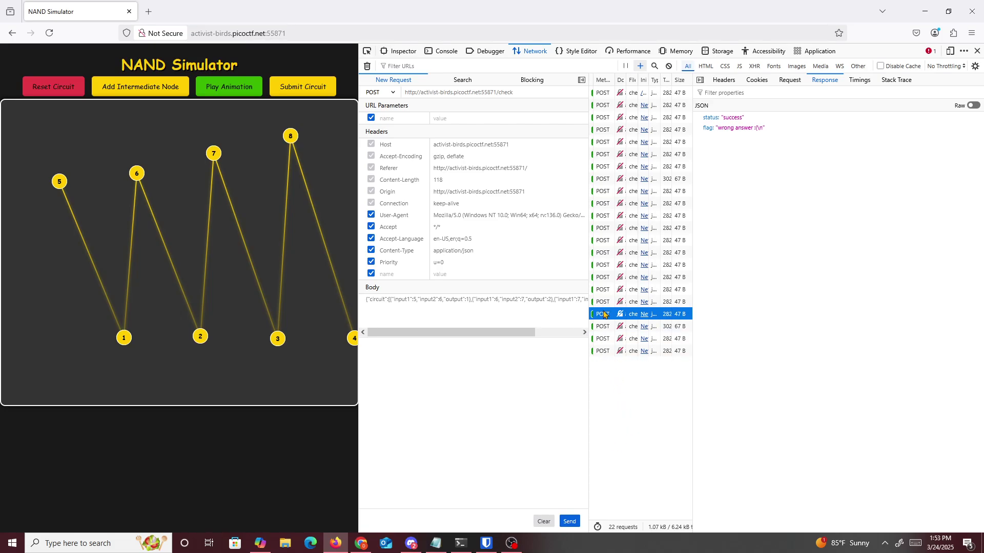
pyautogui.click(604, 327)
# - Select the flag value in that response and copy it to the clipboard
pyautogui.doubleClick(752, 128)
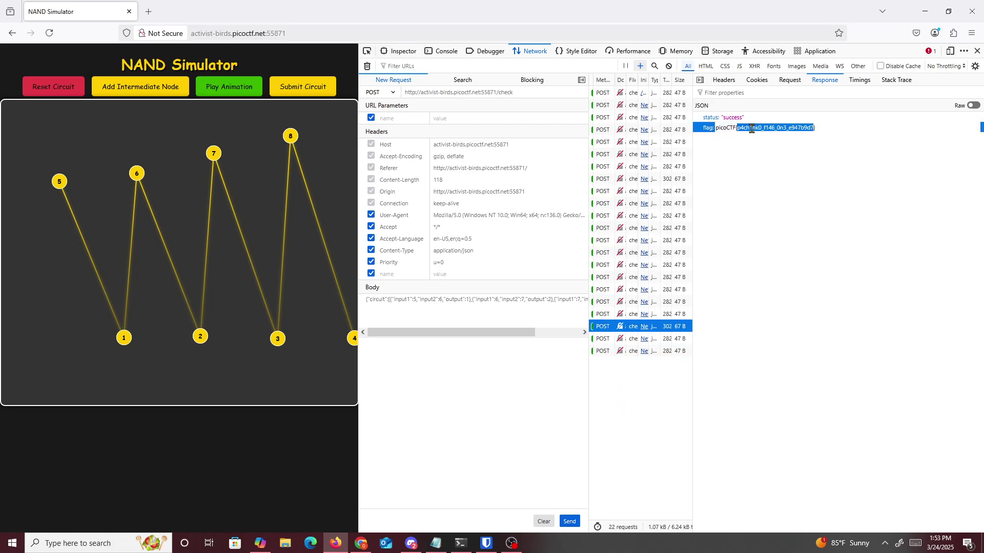
pyautogui.rightClick(752, 128)
pyautogui.click(767, 185)
# - On the picoCTF Pachinko challenge tab, paste the copied flag into the flag field and submit it
pyautogui.click(361, 543)
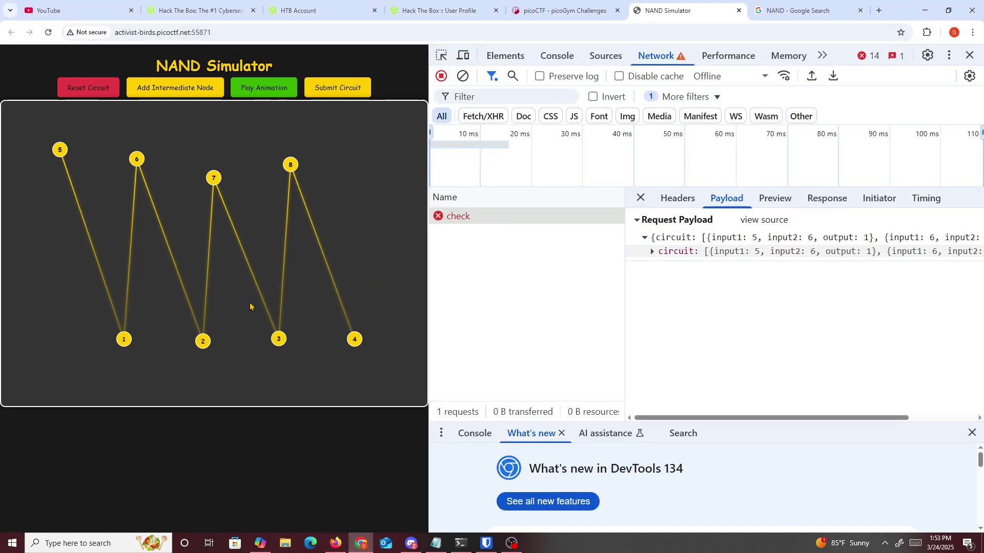
pyautogui.click(564, 10)
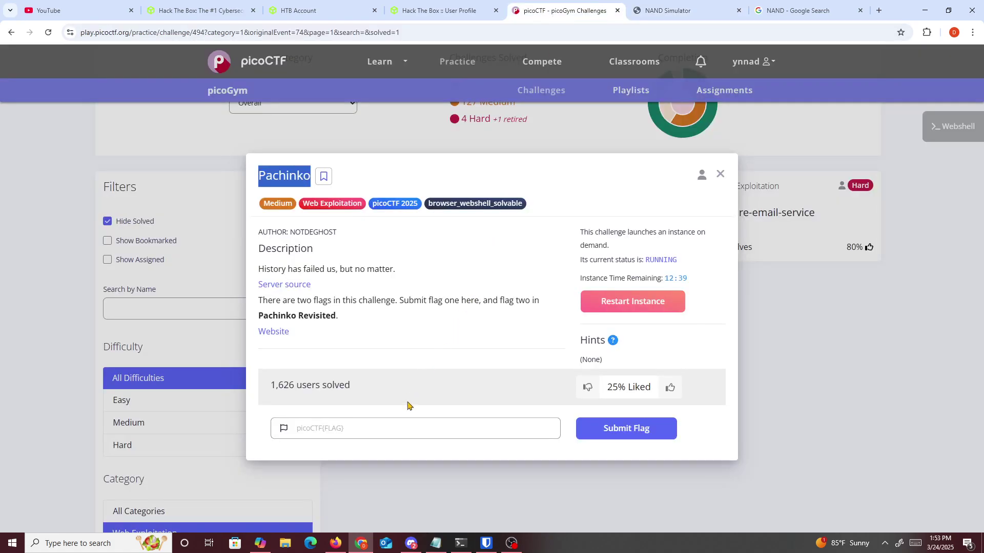
pyautogui.click(386, 429)
pyautogui.rightClick(386, 429)
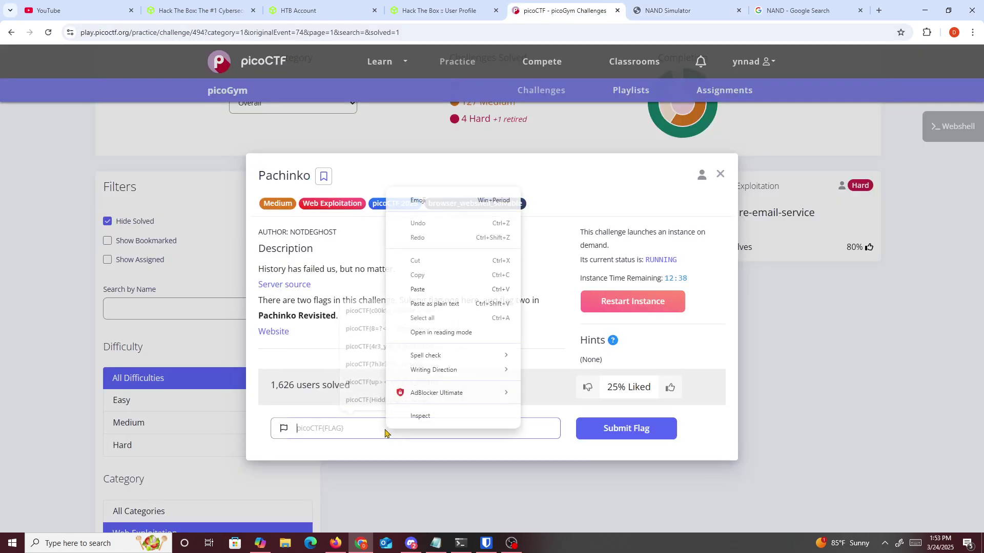
pyautogui.click(414, 289)
pyautogui.click(626, 428)
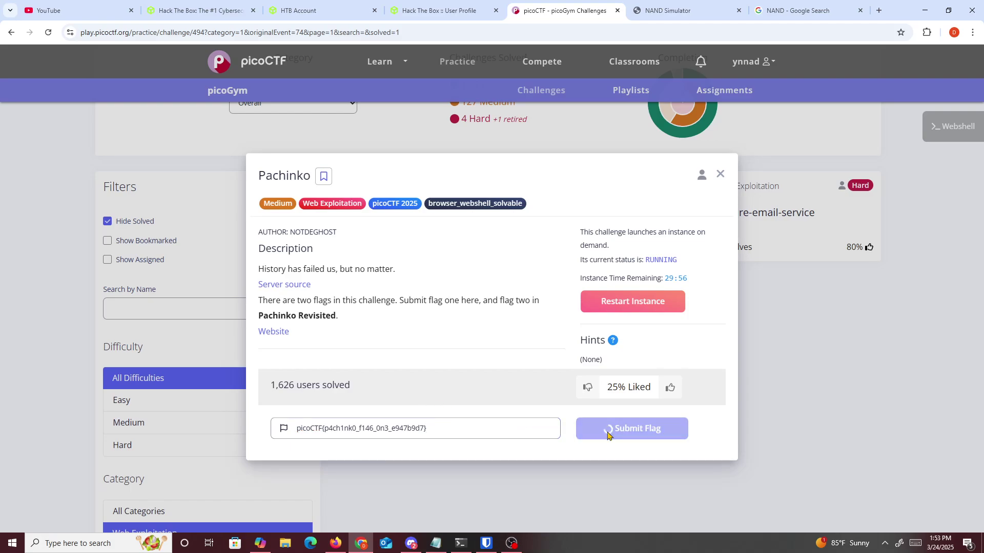